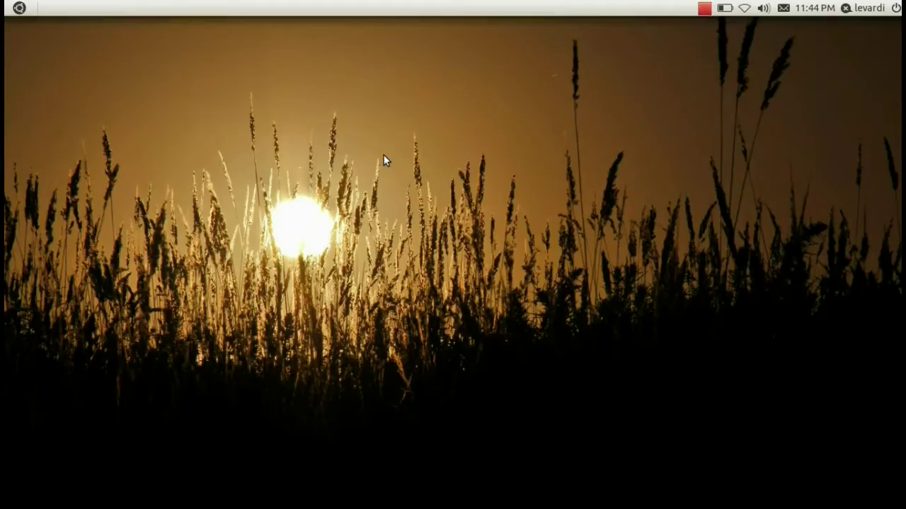
left_click(19, 8)
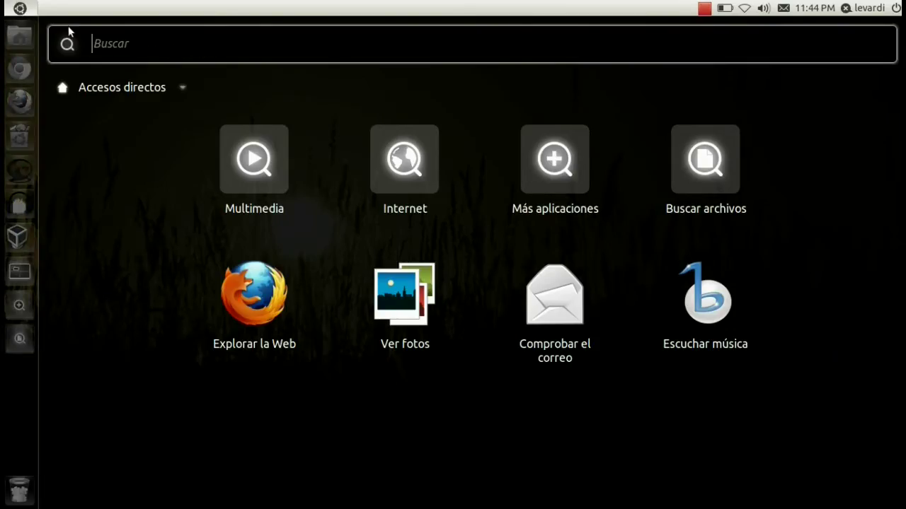
left_click(33, 9)
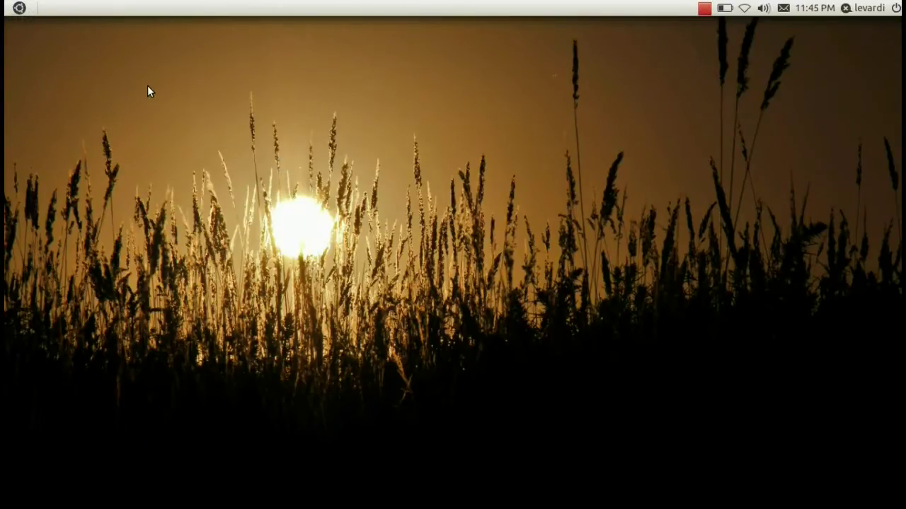
left_click(19, 8)
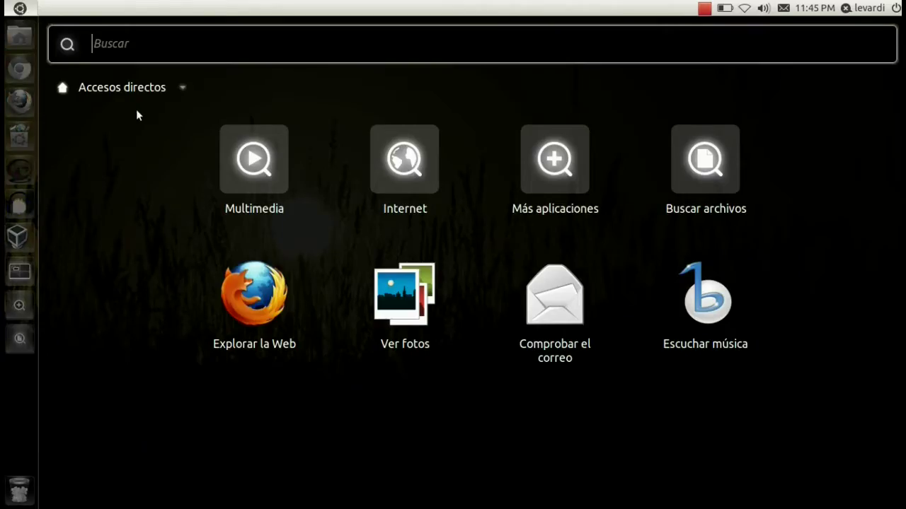
left_click(32, 11)
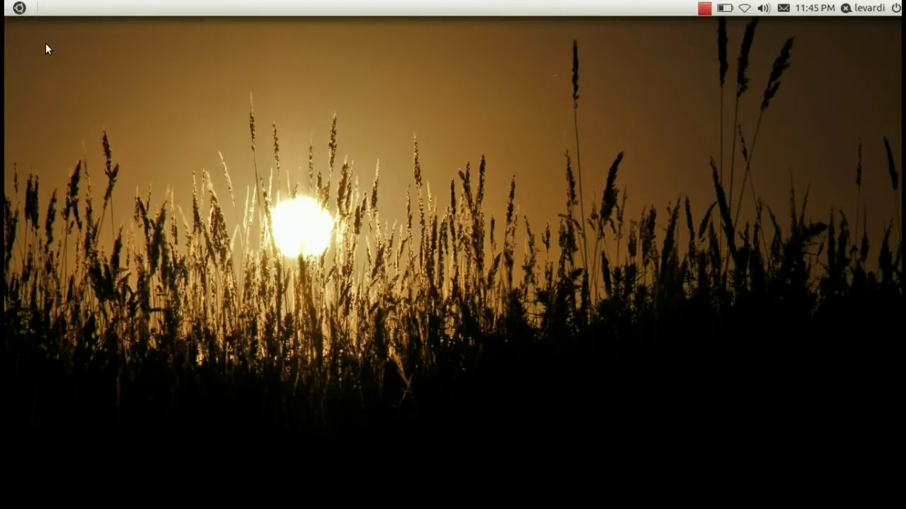
- Find Avant Window Navigator in the Ubuntu Software Center by searching for "avant"
left_click(29, 11)
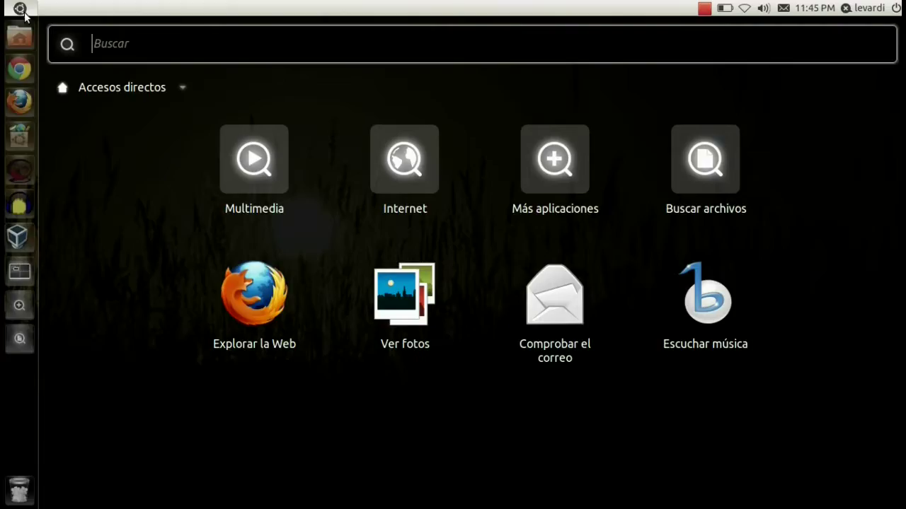
type("centr")
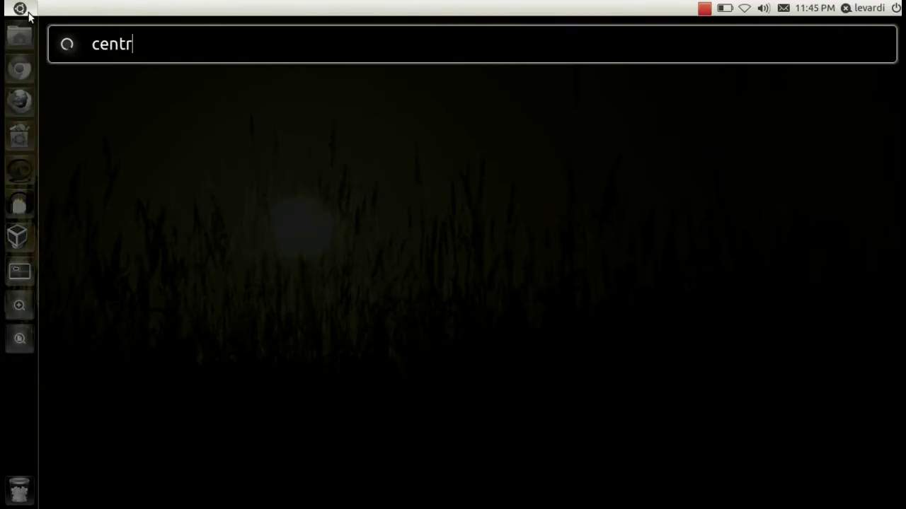
left_click(94, 121)
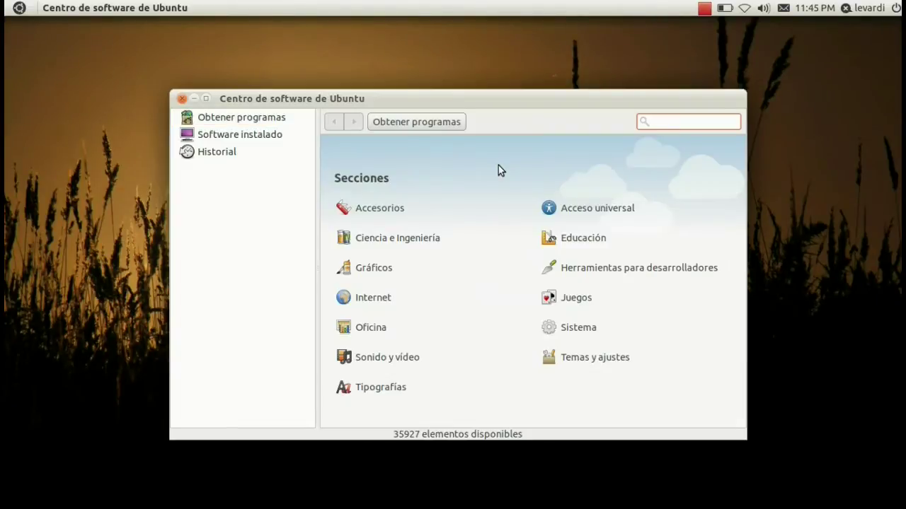
type("av")
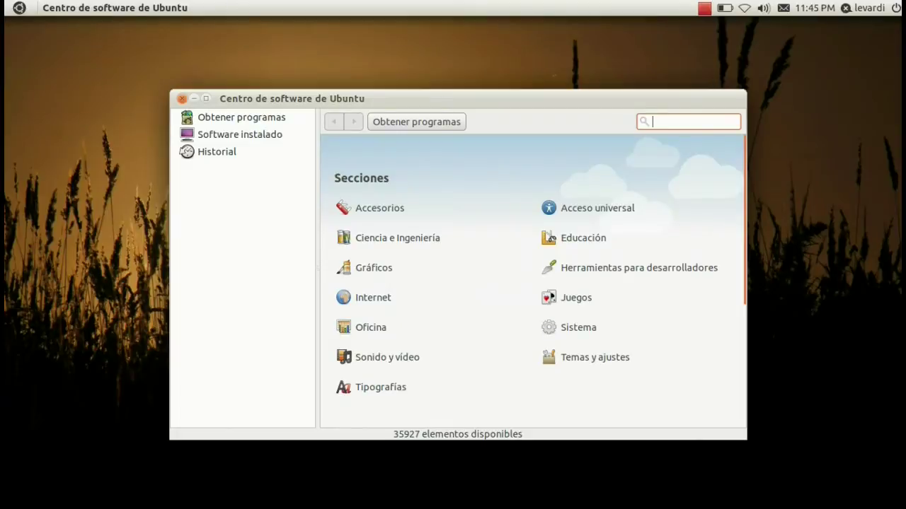
type("ant")
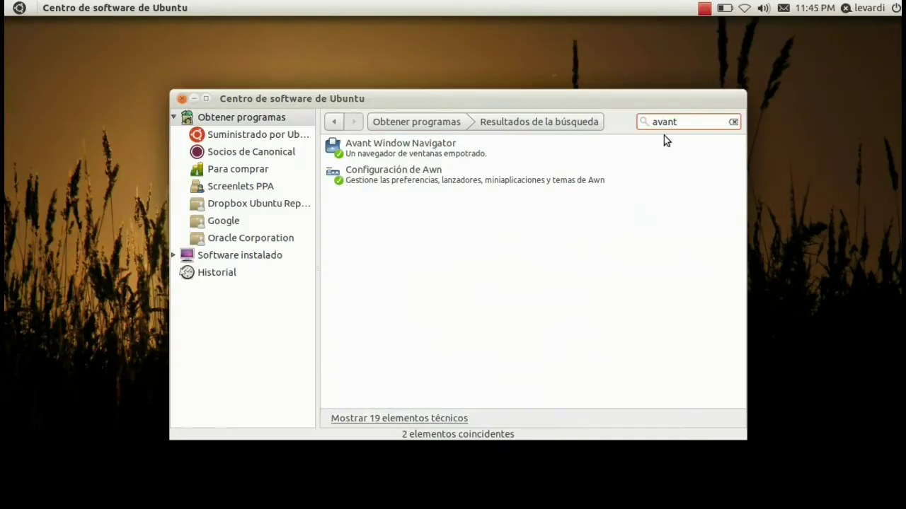
left_click(455, 158)
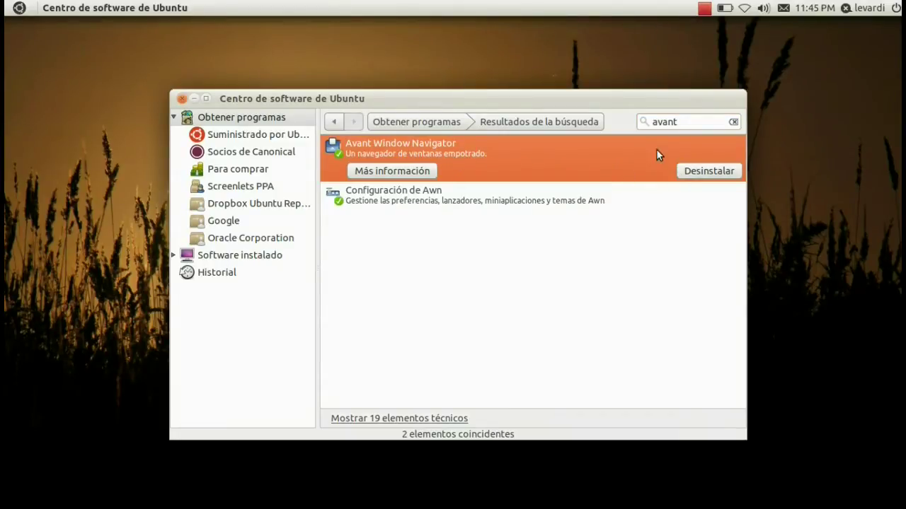
- Search the software catalogue for "ccsm", select the advanced desktop effects settings entry, and close the Software Center
left_click(697, 120)
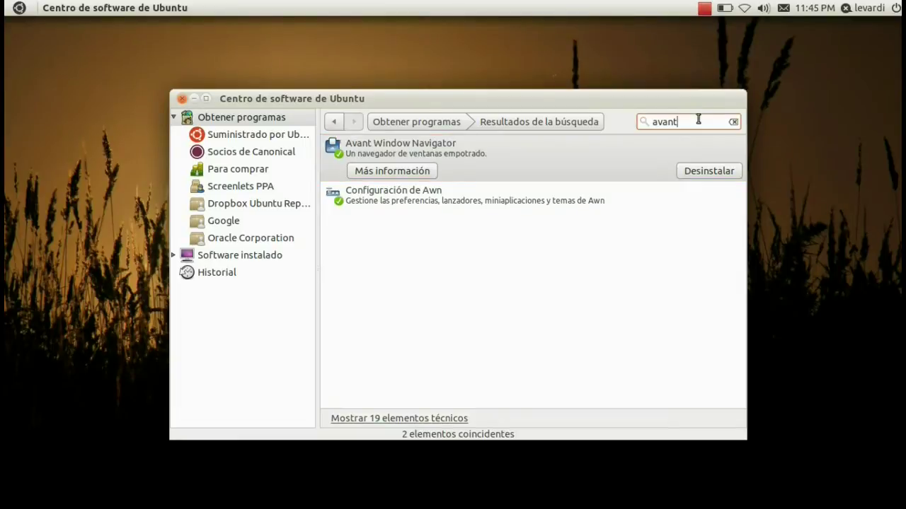
key("BackSpace")
key("BackSpace")
key("BackSpace")
key("BackSpace")
key("BackSpace")
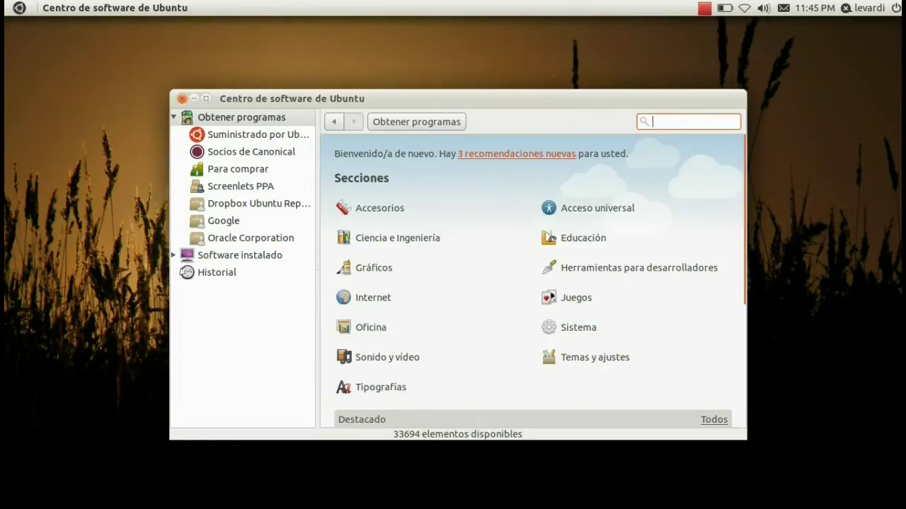
type("ccsm")
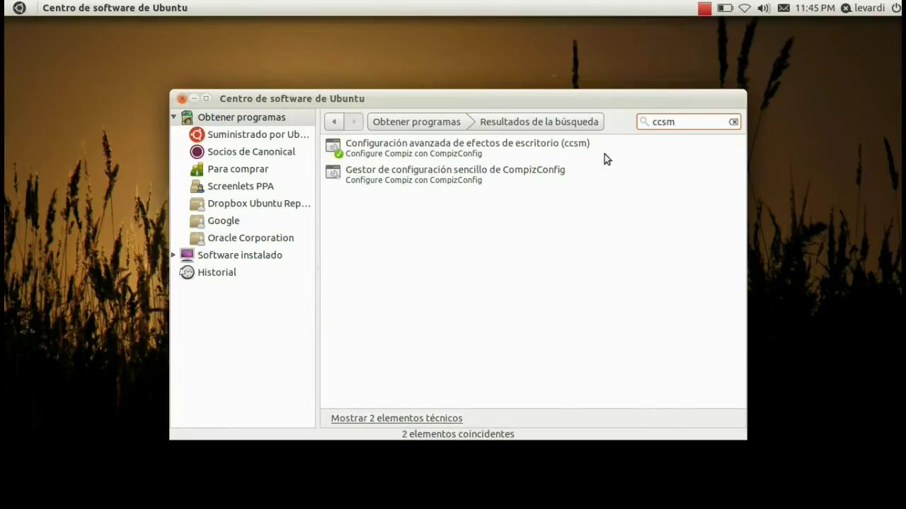
left_click(604, 154)
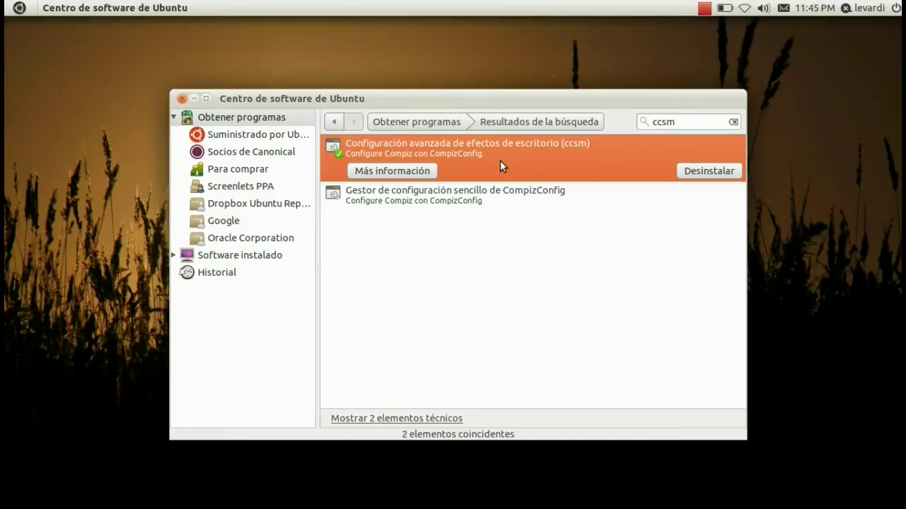
left_click(181, 98)
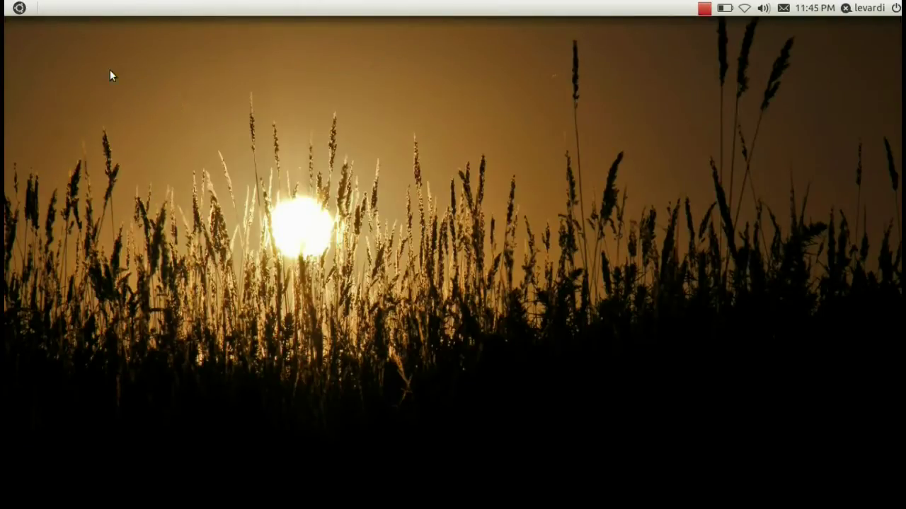
- Search the installed applications for "avant" and launch Avant Window Navigator
left_click(8, 7)
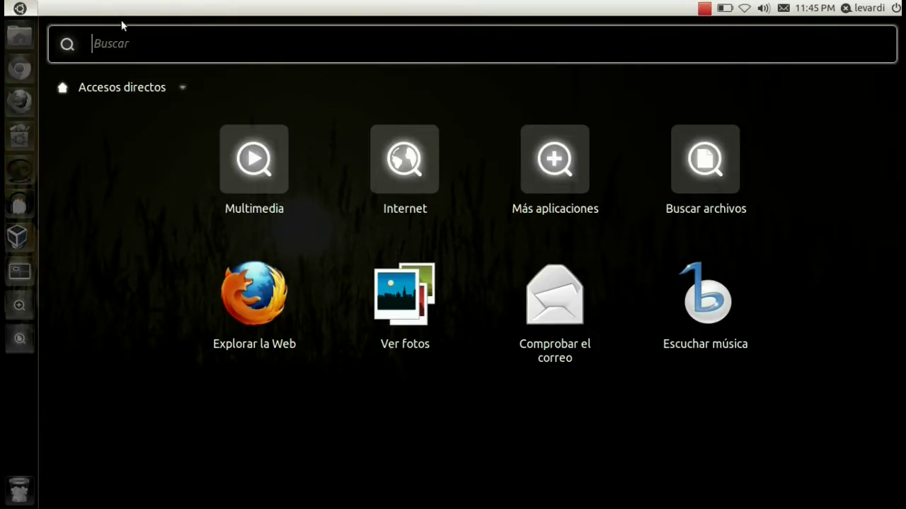
type("avant")
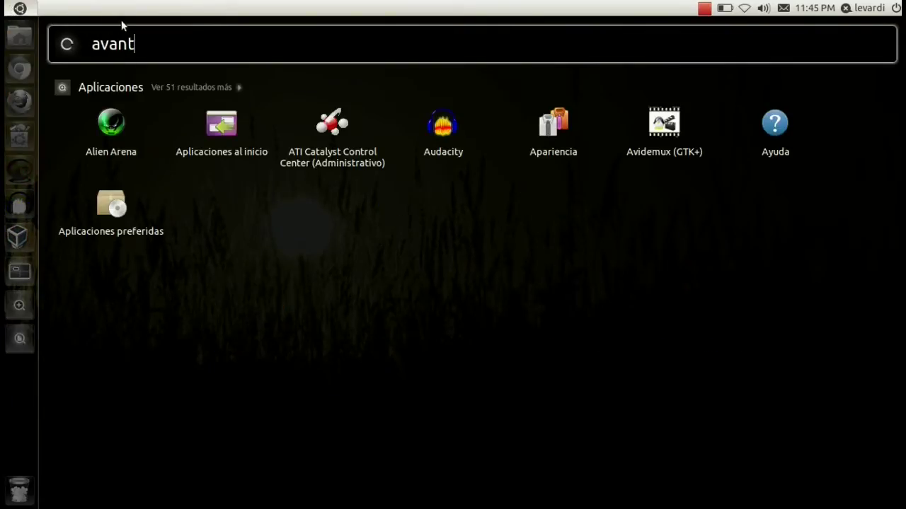
left_click(120, 121)
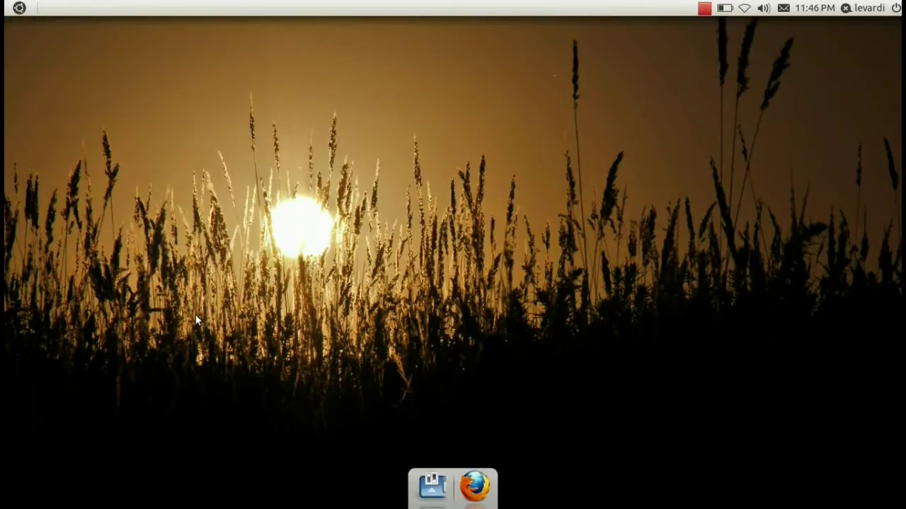
left_click(19, 10)
left_click(19, 11)
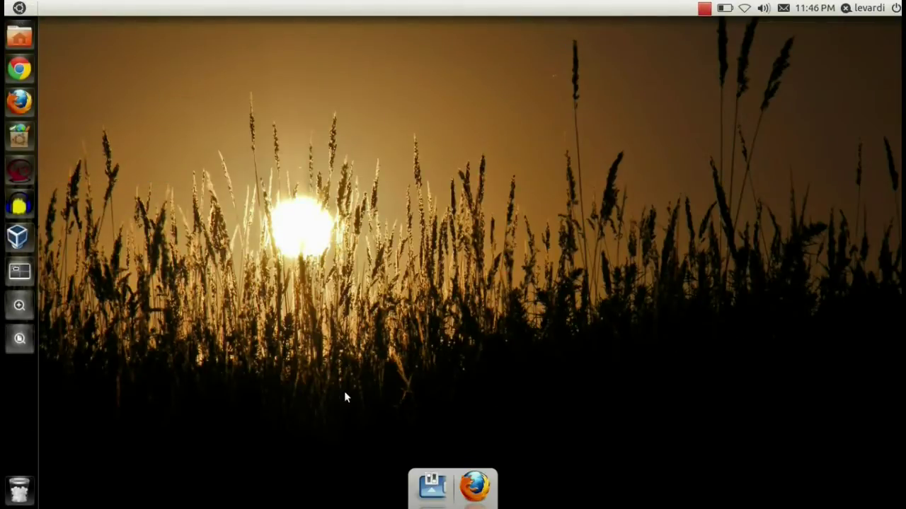
- In the dock preferences, enable starting Awn automatically and accept creation of the auto-start directory
right_click(492, 502)
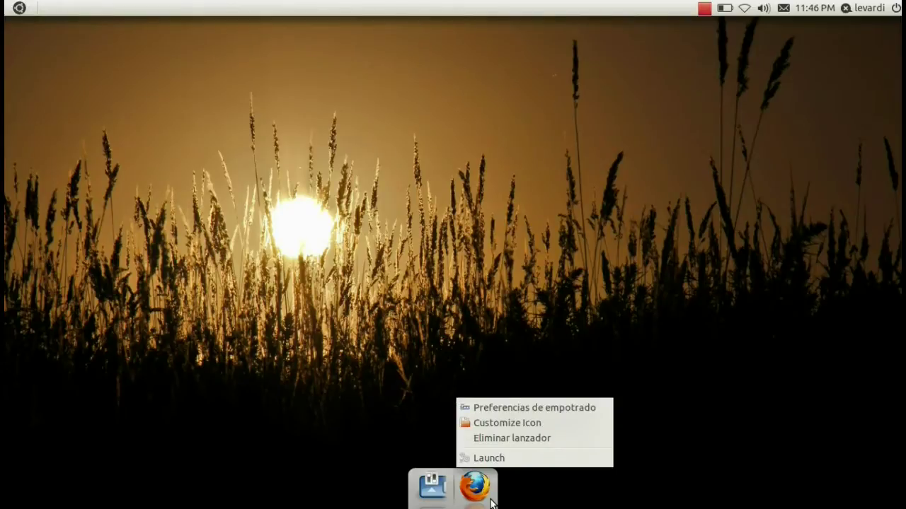
left_click(532, 409)
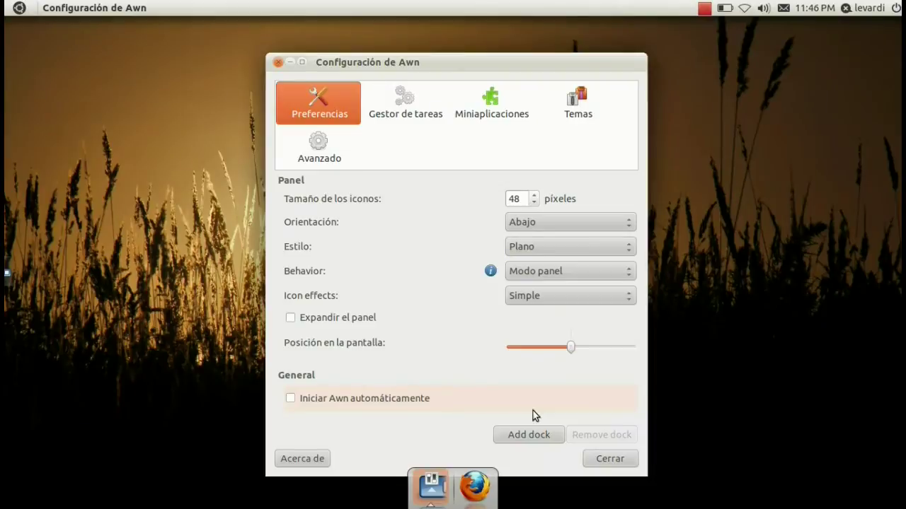
left_click(331, 401)
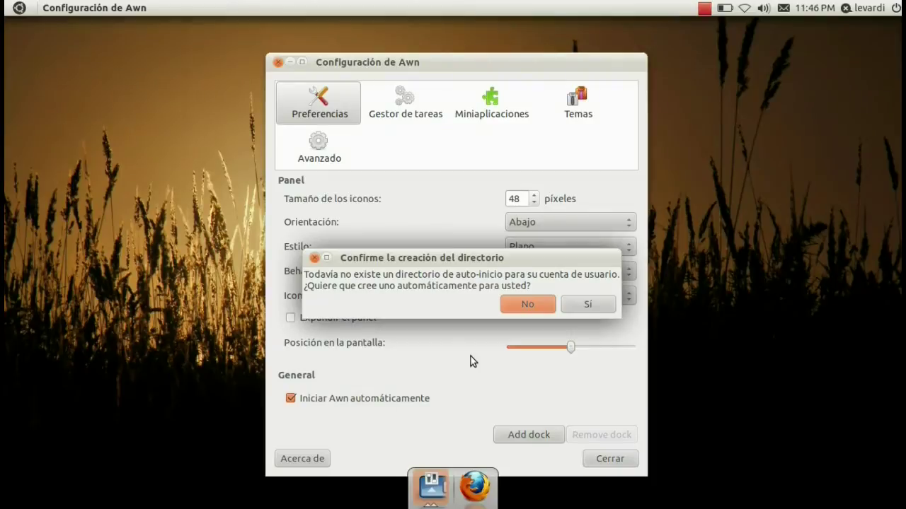
left_click(582, 306)
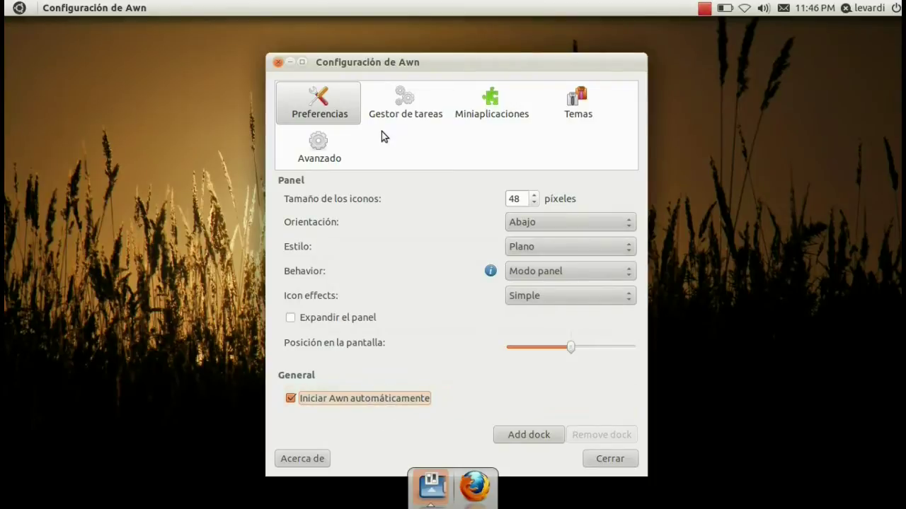
left_click_drag(418, 61, 419, 45)
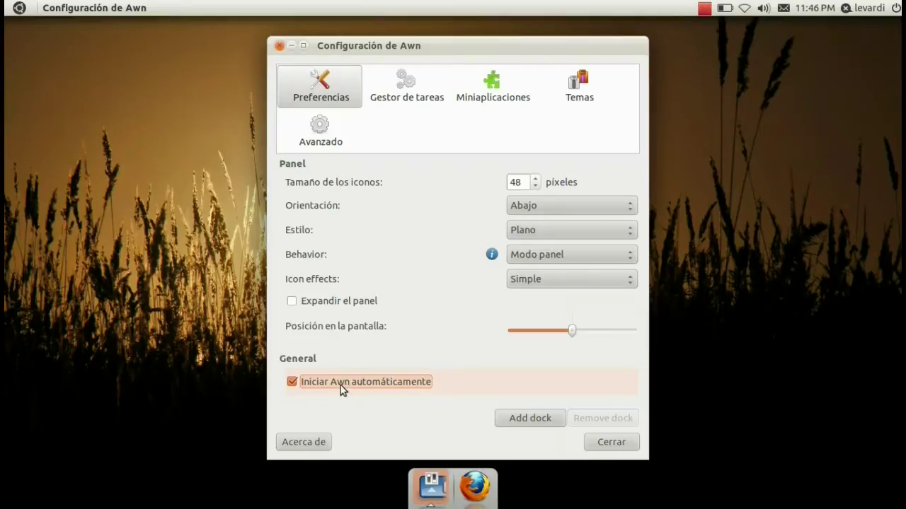
- Add the Menú principal Cairo applet to the dock's active applets and close the Awn settings
left_click(478, 99)
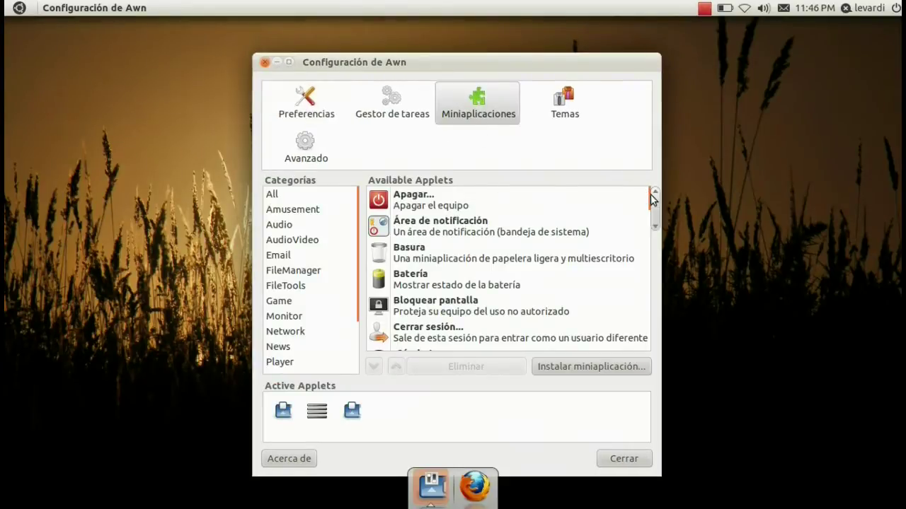
left_click_drag(652, 195, 653, 271)
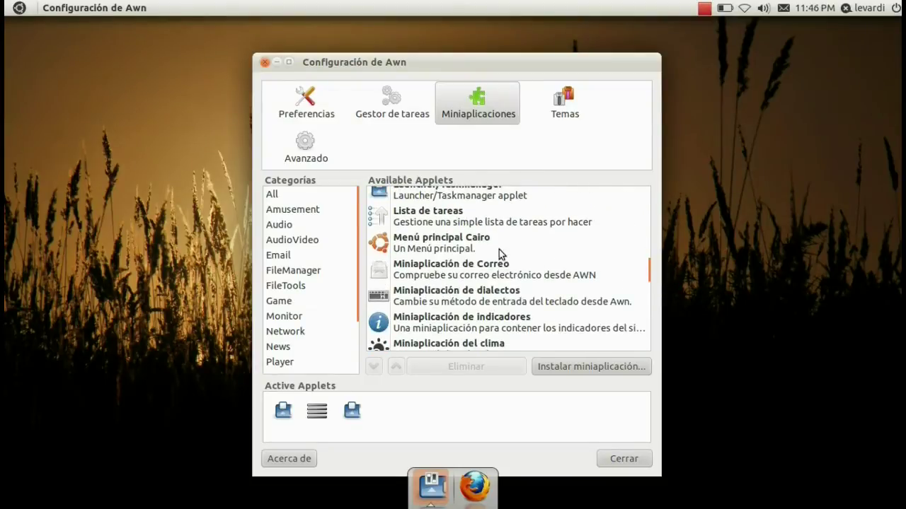
left_click(482, 240)
left_click_drag(482, 240, 461, 425)
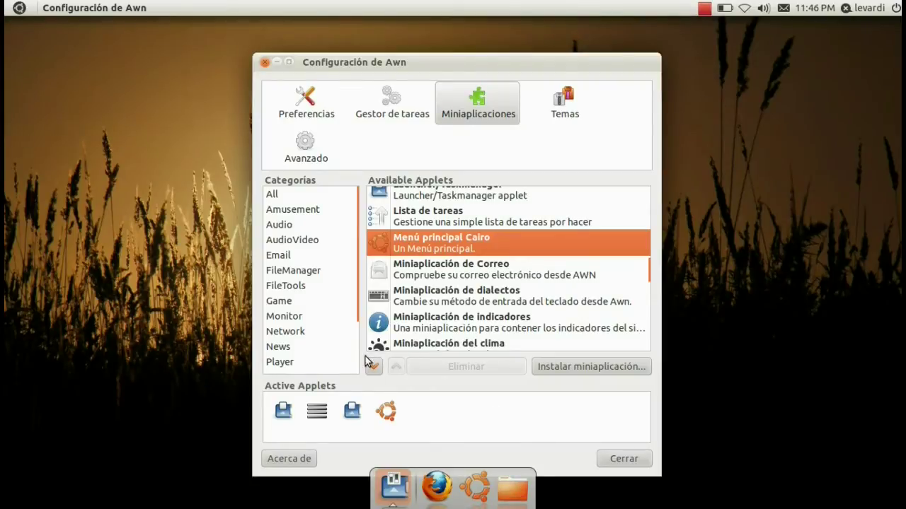
left_click(607, 459)
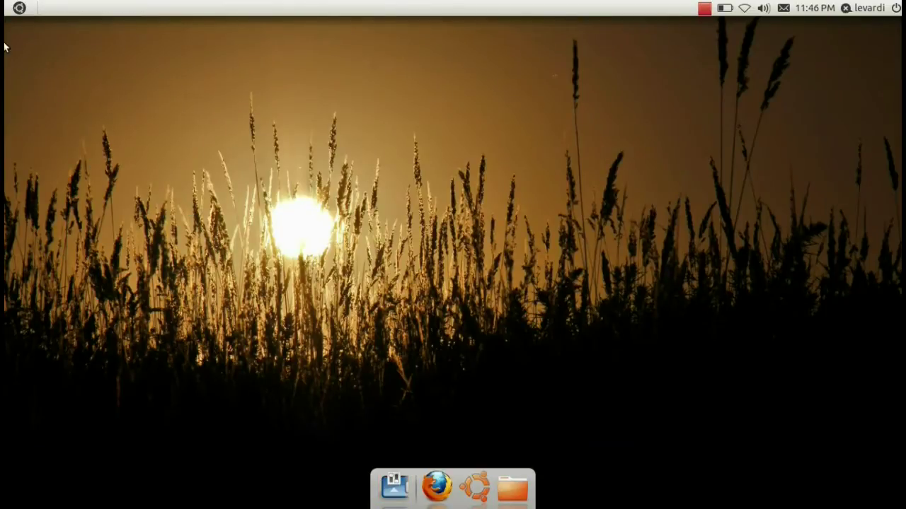
- Search the installed applications for "ccsm" and launch the CompizConfig settings manager
left_click(19, 9)
type("cc")
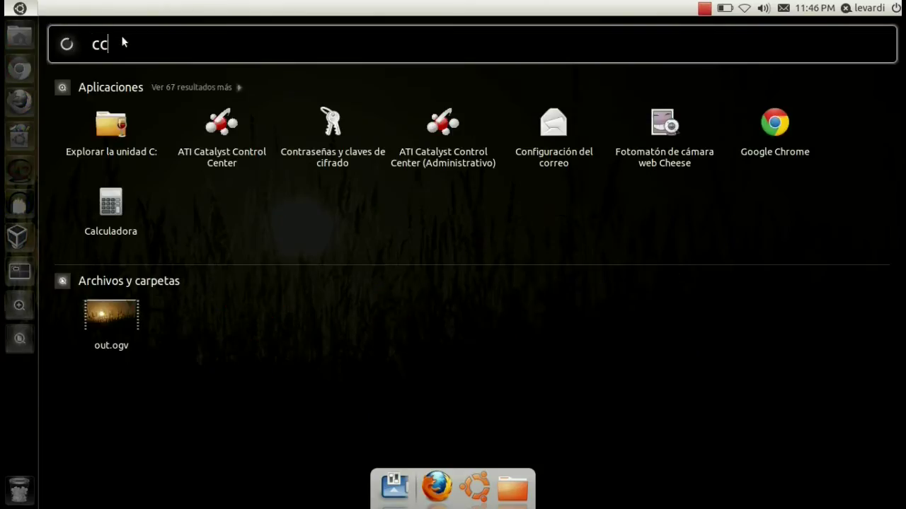
type("sm")
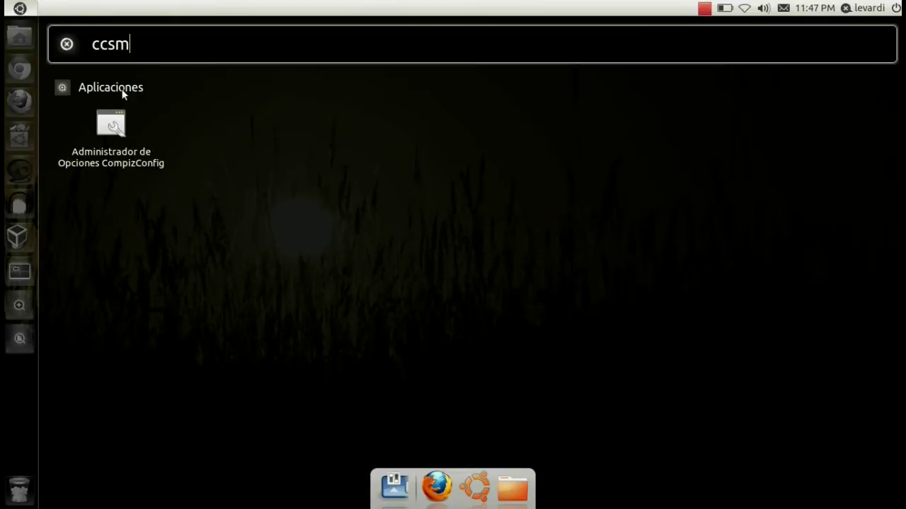
left_click(112, 112)
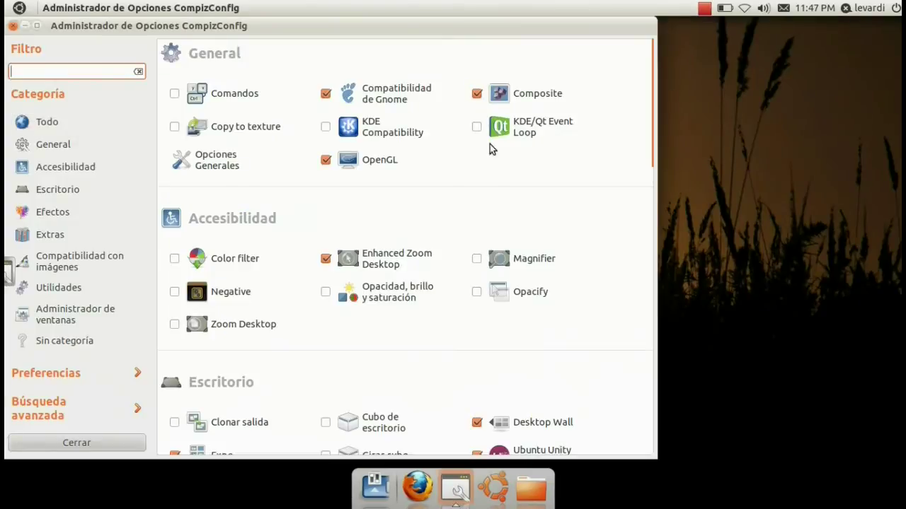
- Disable the Desktop Wall plugin together with the dependent Ubuntu Unity Plugin
mouse_move(645, 136)
left_click_drag(657, 137, 655, 190)
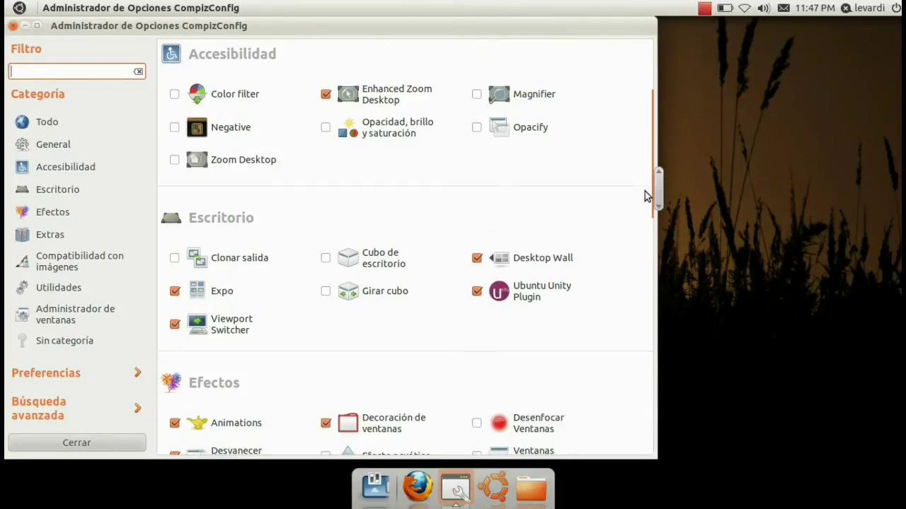
left_click(478, 258)
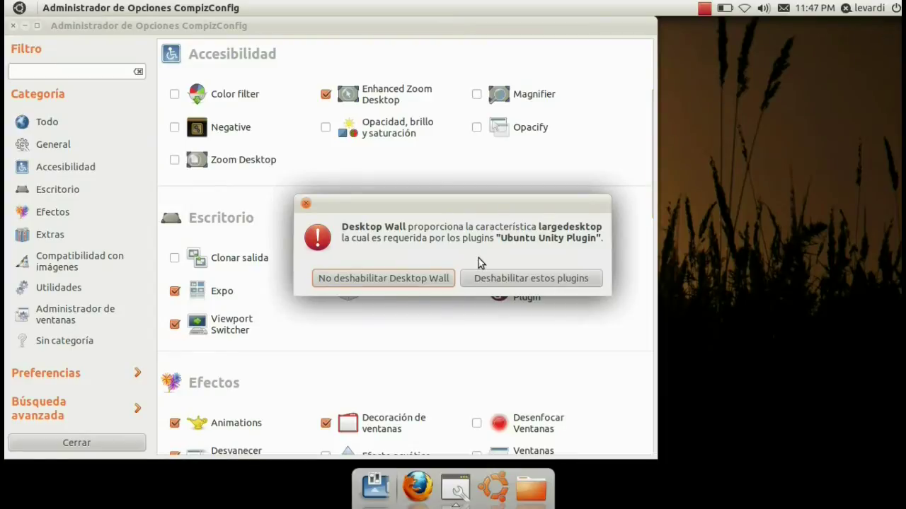
left_click_drag(429, 208, 369, 154)
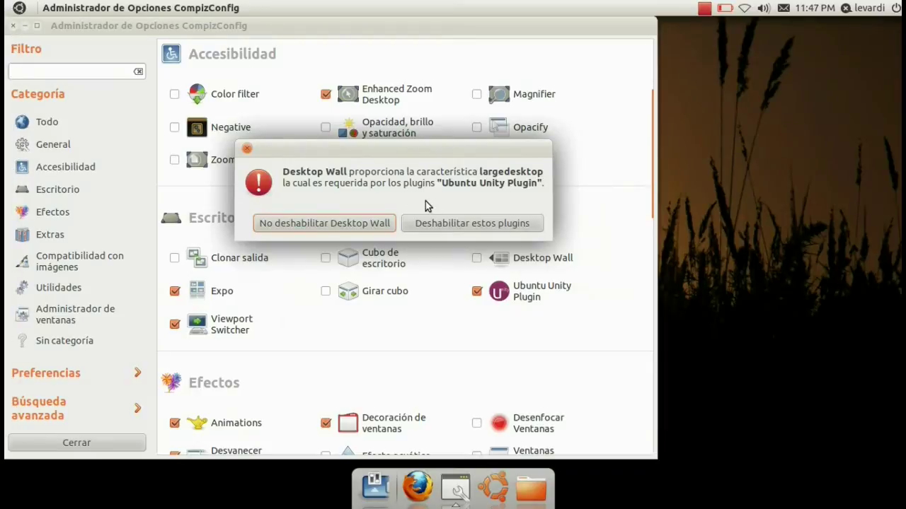
left_click(445, 223)
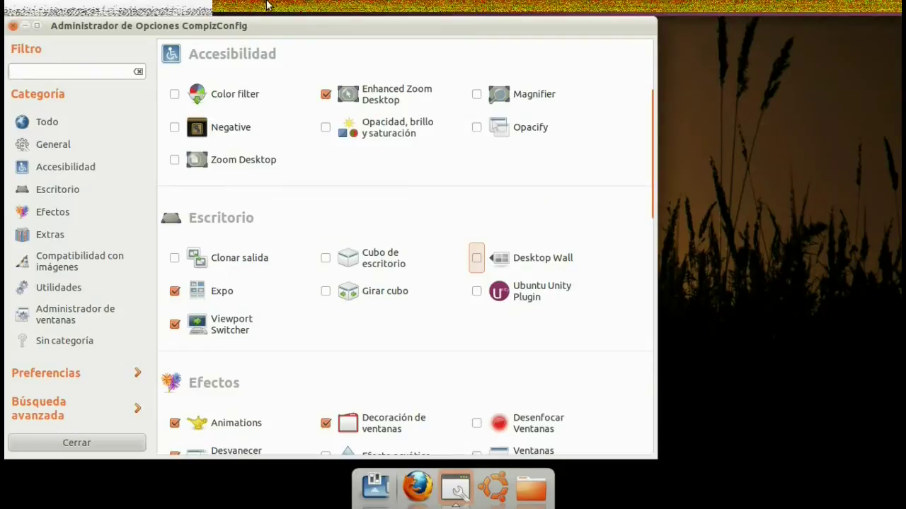
- Enable the Cubo de escritorio plugin together with the OpenGL and Composite plugins it requires
left_click_drag(280, 24, 373, 25)
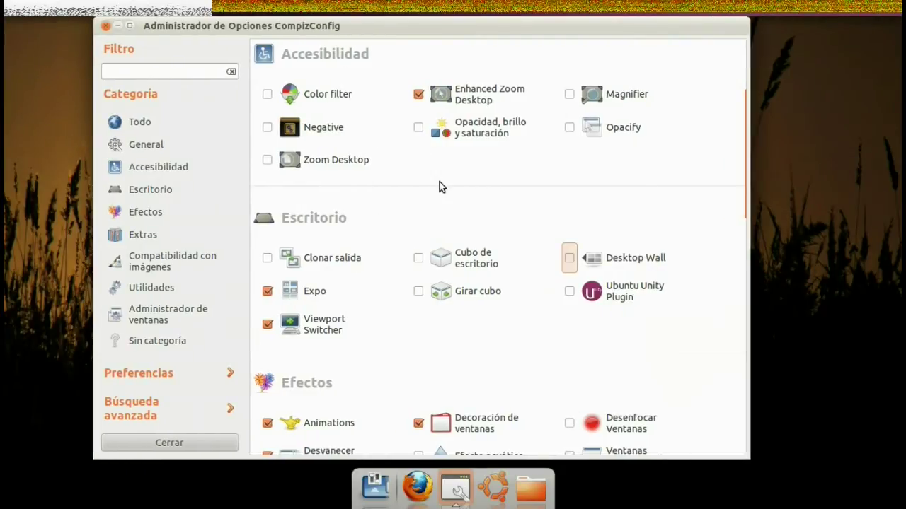
left_click(418, 260)
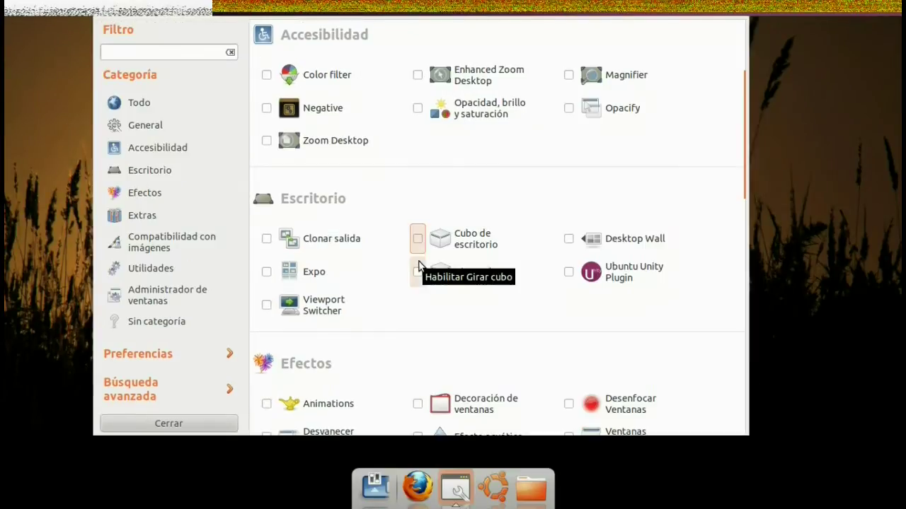
left_click(418, 241)
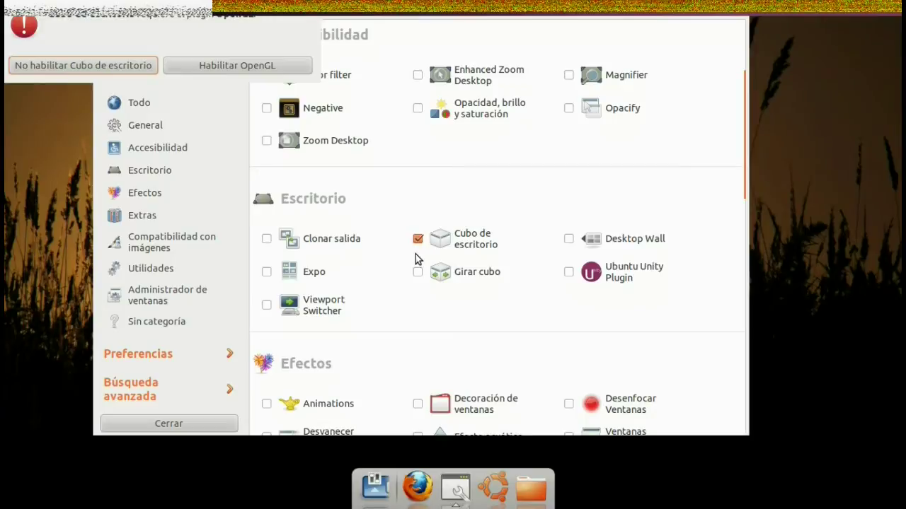
left_click(214, 70)
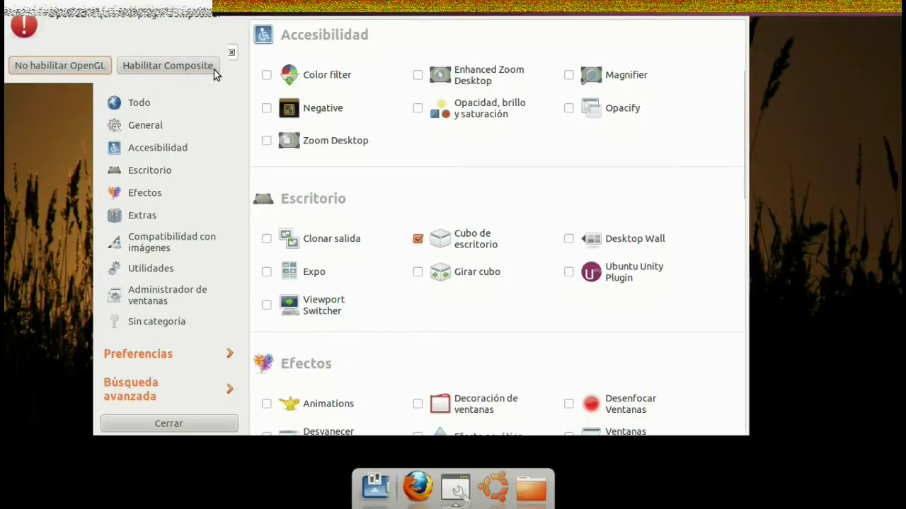
left_click(183, 67)
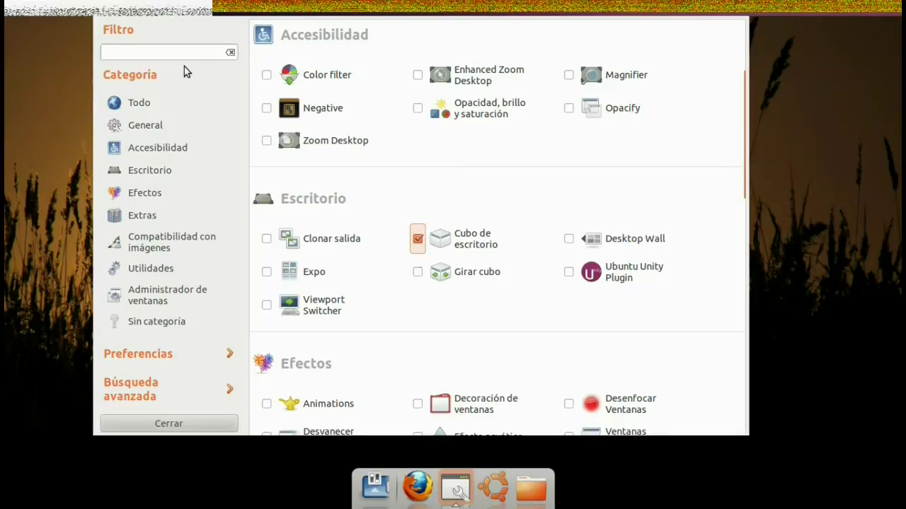
- Enable the Girar cubo plugin and close the CompizConfig settings manager
left_click(417, 276)
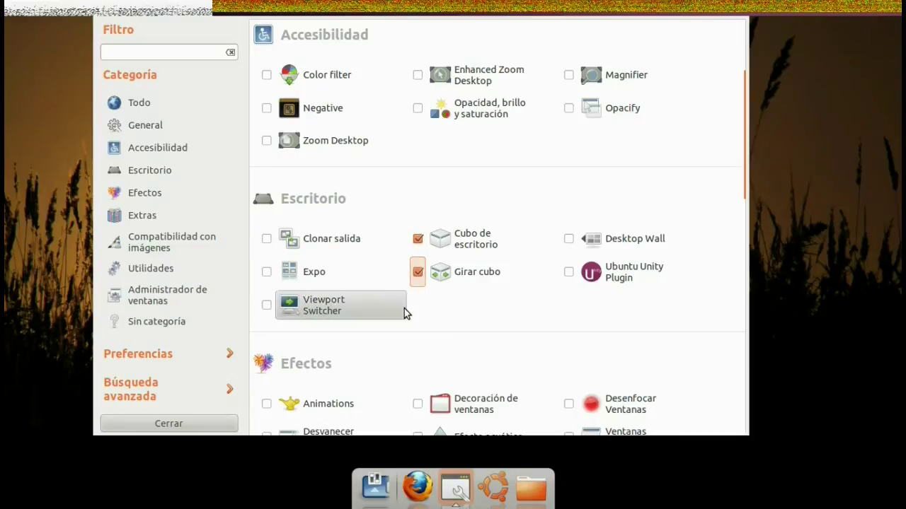
right_click(461, 488)
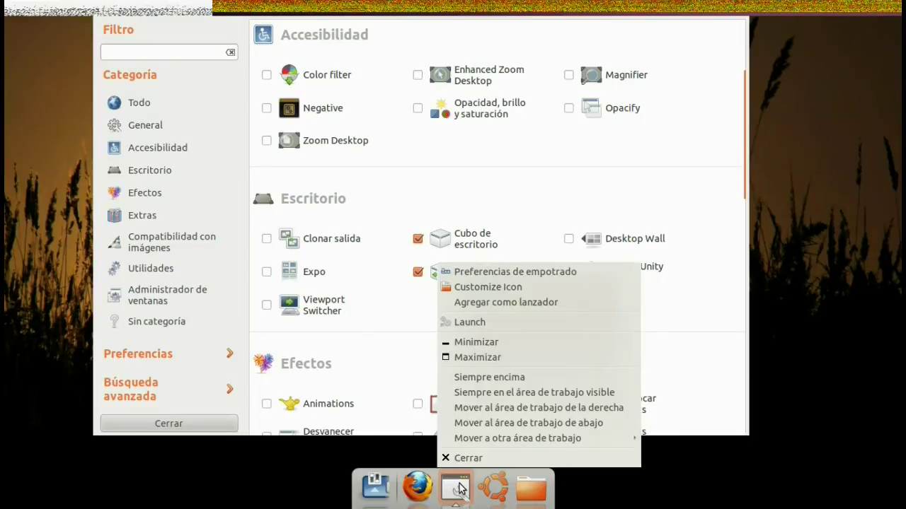
left_click(474, 459)
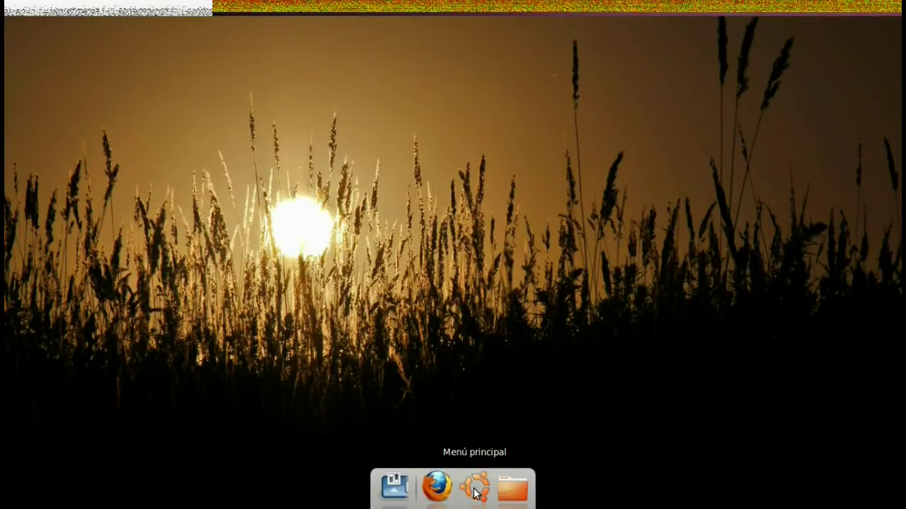
- Look over the application and system categories in the dock's main menu
left_click(474, 490)
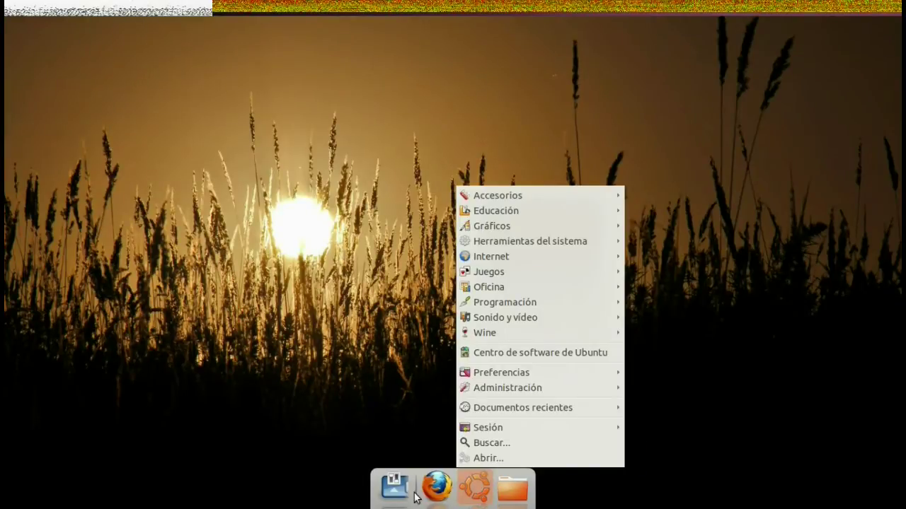
left_click(753, 62)
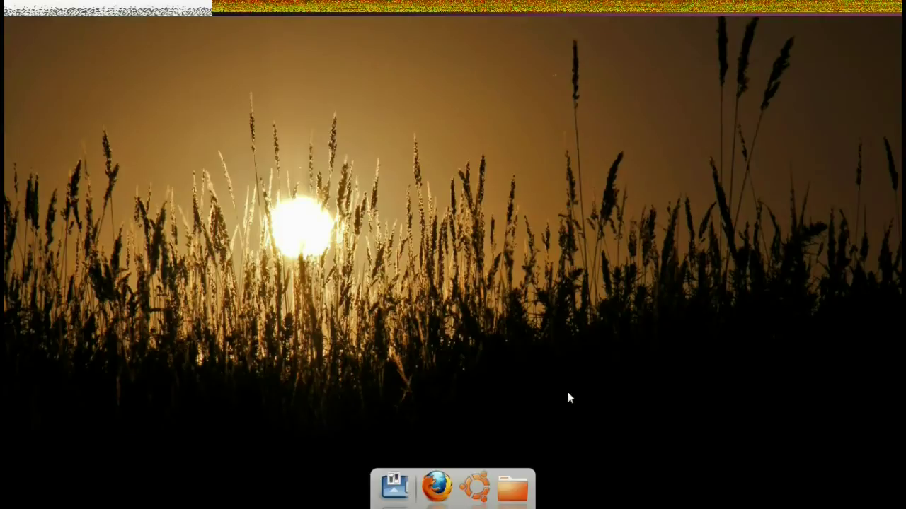
left_click(484, 481)
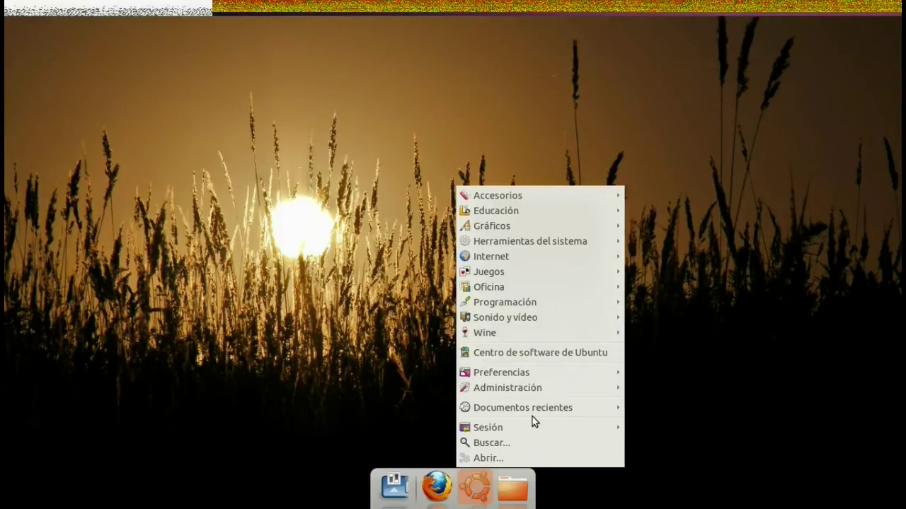
left_click(312, 314)
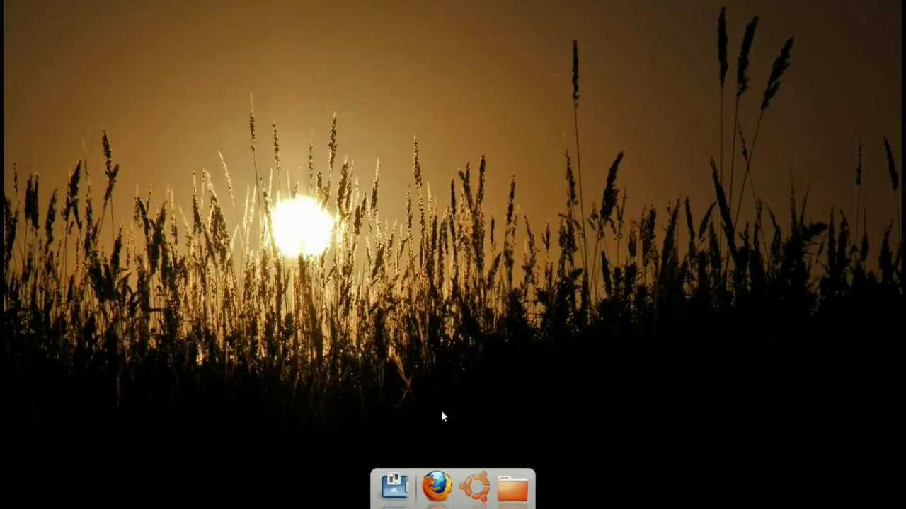
- Reopen the CompizConfig settings manager and enable the Compatibilidad de Gnome and Copy to texture plugins
left_click(470, 481)
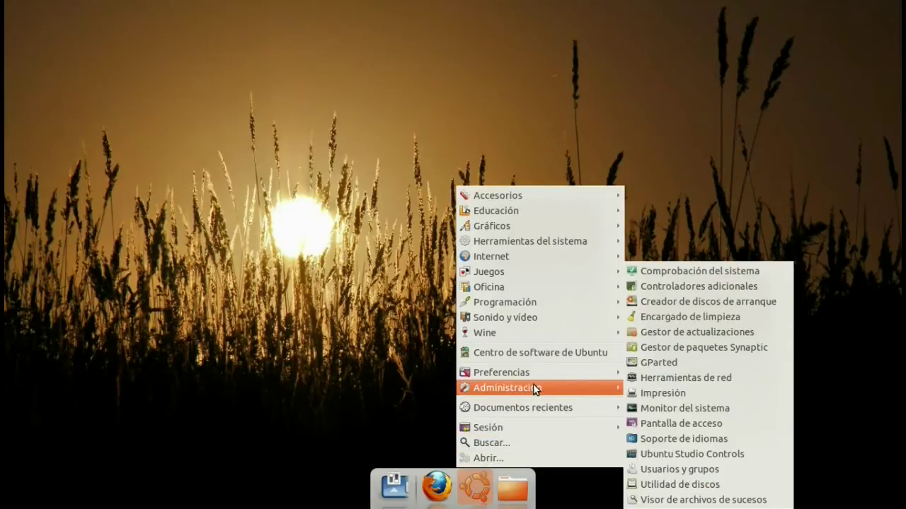
mouse_move(535, 375)
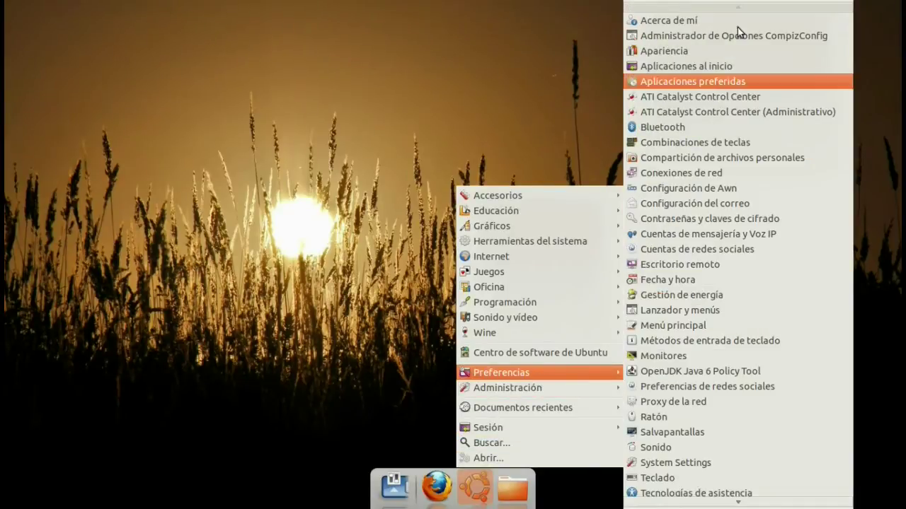
left_click(718, 41)
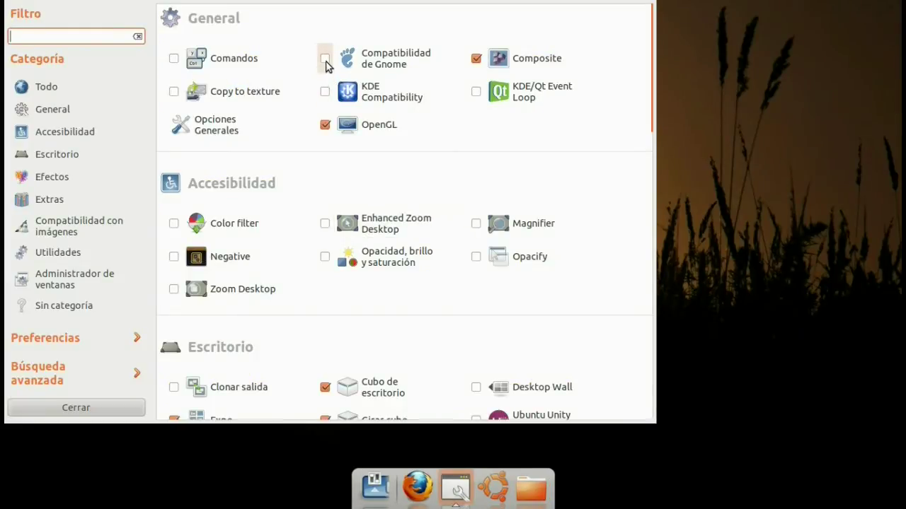
left_click(325, 61)
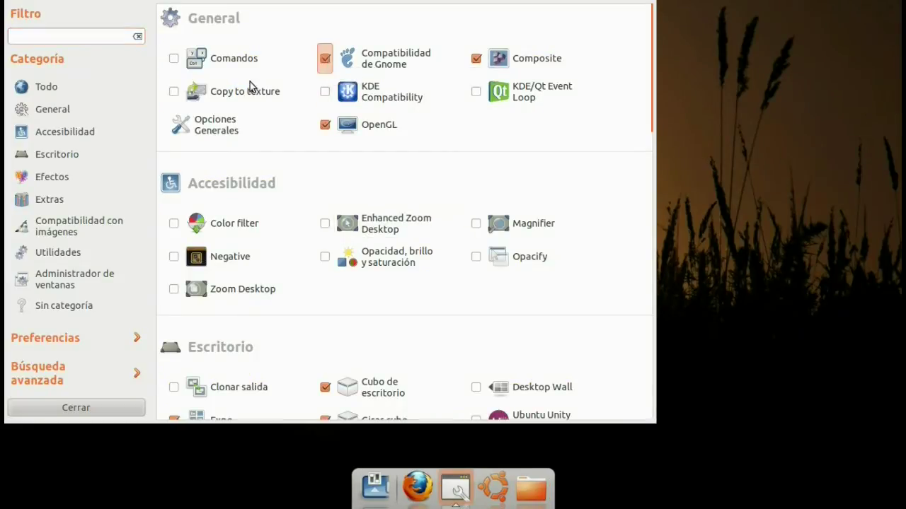
left_click(174, 93)
- Enable the Ubuntu Unity Plugin, ignoring its key and edge binding conflicts with other plugins
left_click_drag(654, 108, 668, 177)
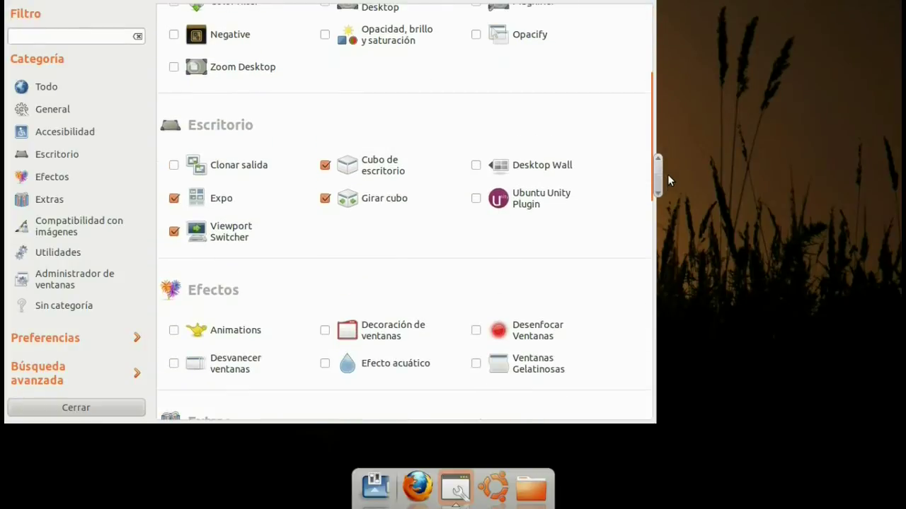
left_click(479, 201)
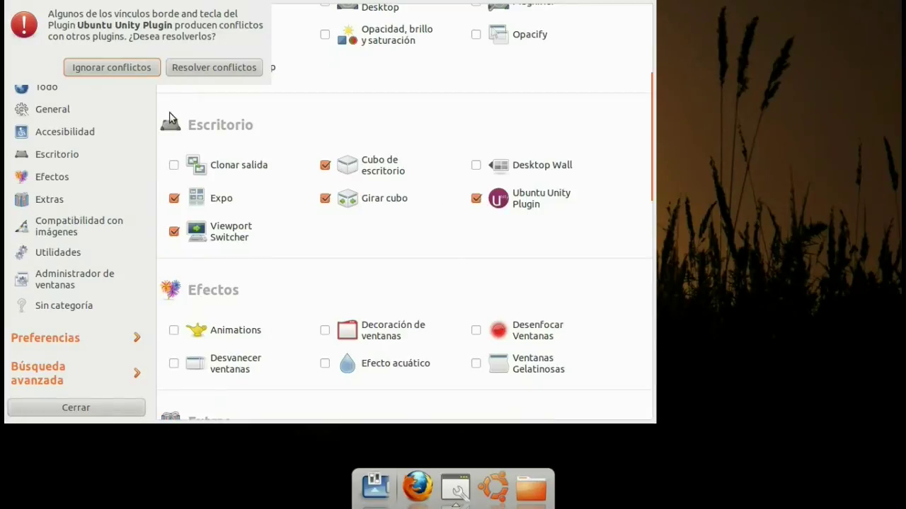
left_click(122, 62)
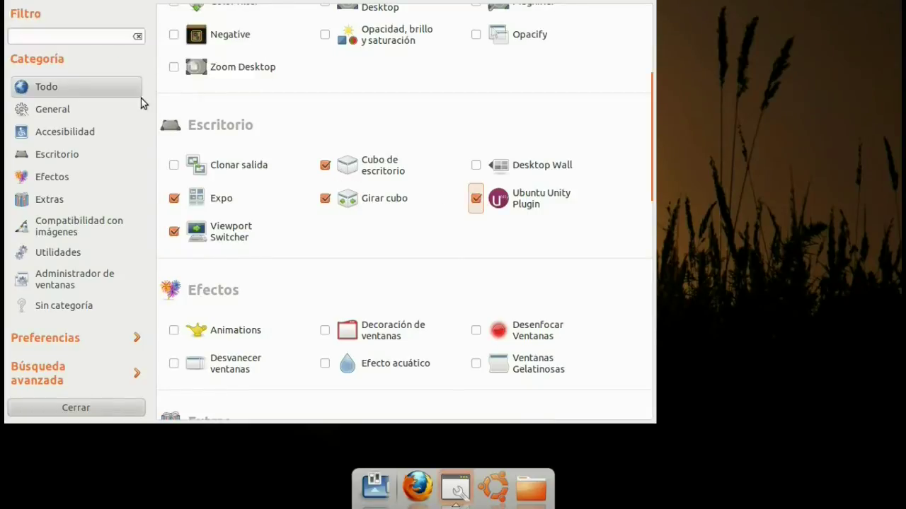
left_click(174, 199)
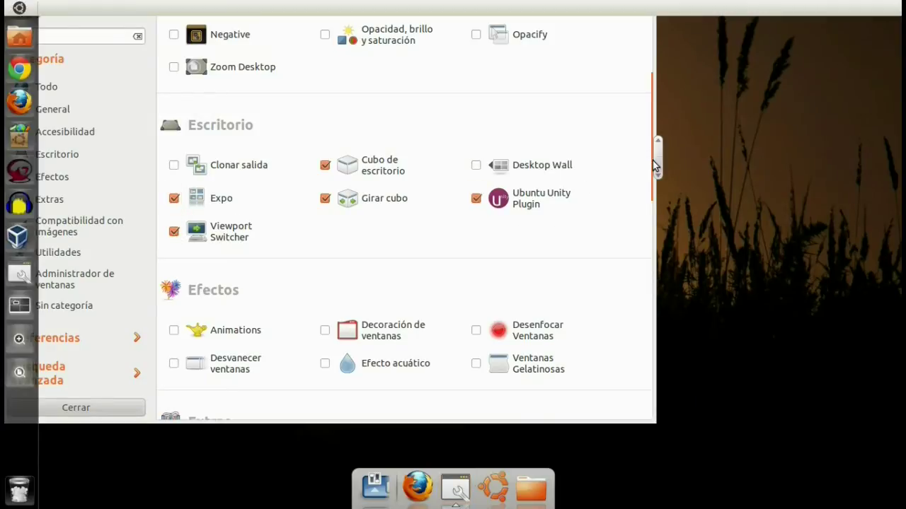
- Enable the Animations effect along with the required Regex Coincidir plugin
left_click_drag(655, 170, 647, 222)
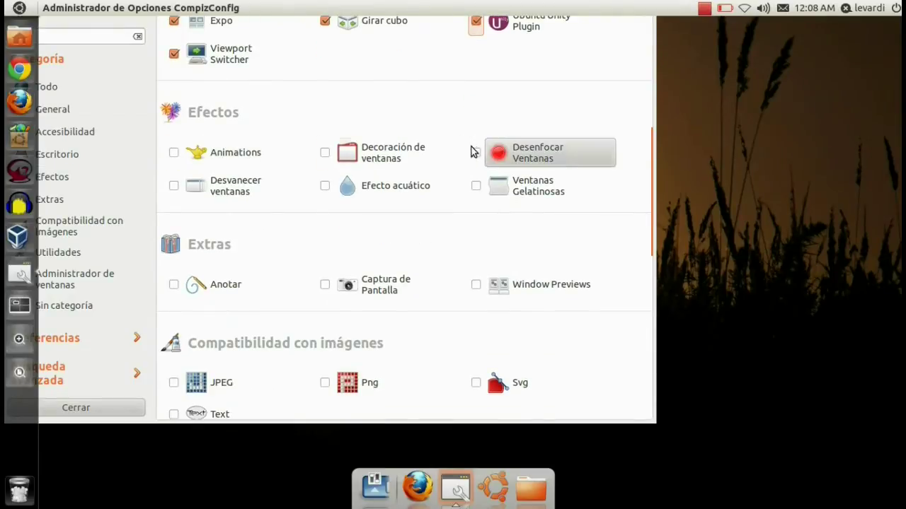
left_click(173, 154)
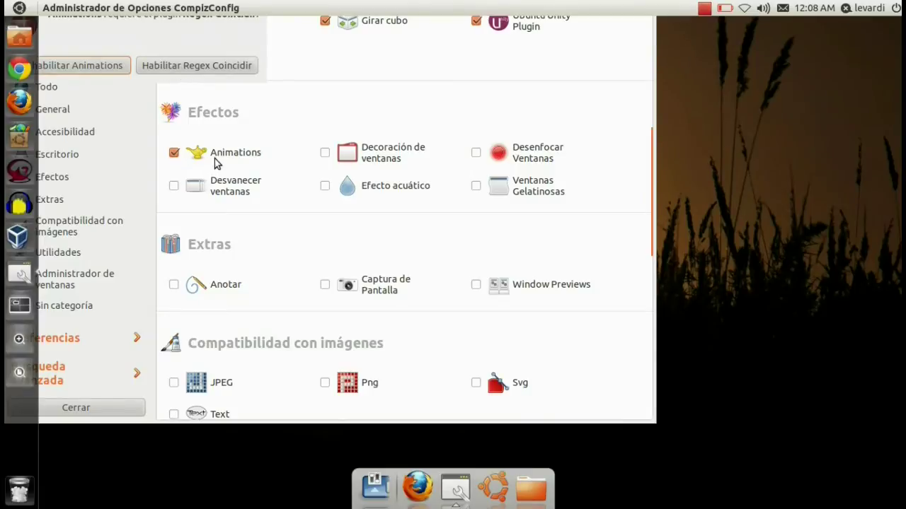
left_click(210, 61)
- Enable the Decoración de ventanas, Desenfocar Ventanas, Efecto acuático, Ventanas Gelatinosas and Desvanecer ventanas effects
left_click(324, 153)
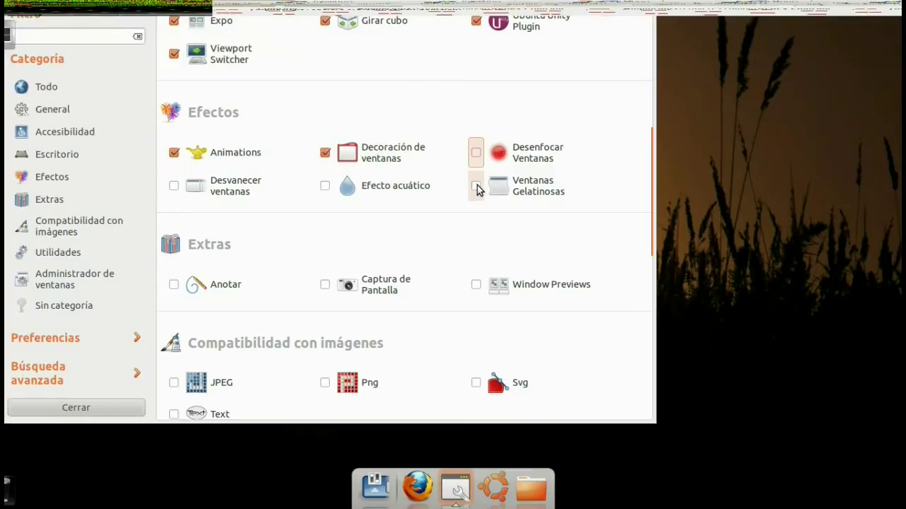
left_click(475, 152)
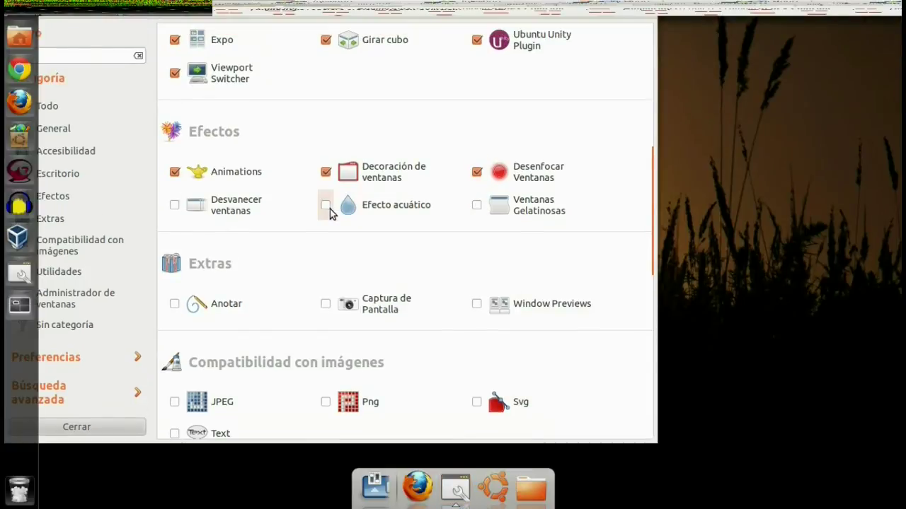
left_click(327, 207)
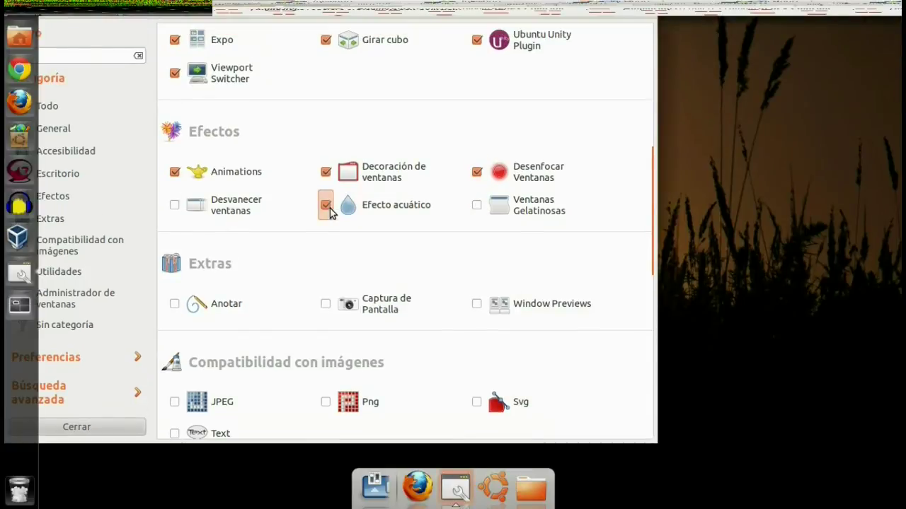
left_click(477, 207)
left_click(173, 206)
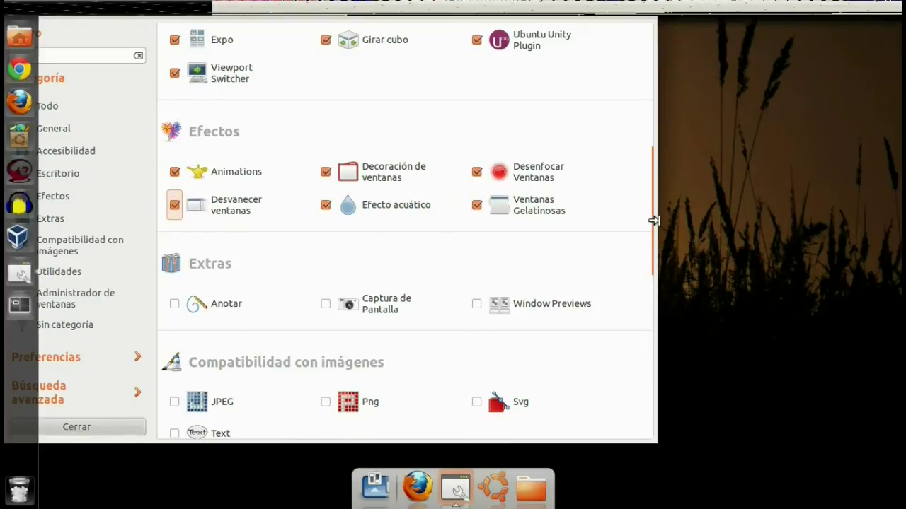
- Enable the window management plugins Cambiar de tamaño la ventana, Mover ventana, Grid, Ring Switcher and Put, and close the settings manager
left_click_drag(658, 220, 662, 386)
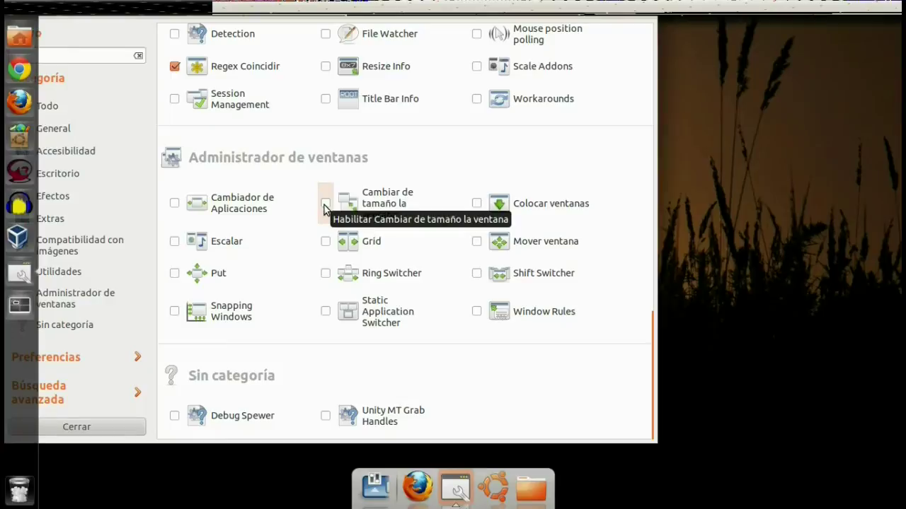
left_click(325, 206)
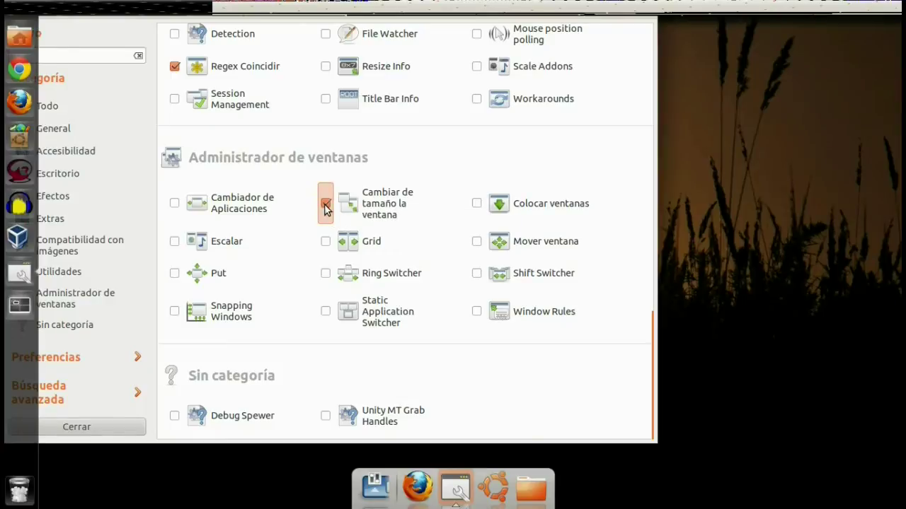
left_click(475, 243)
left_click(327, 241)
left_click(325, 274)
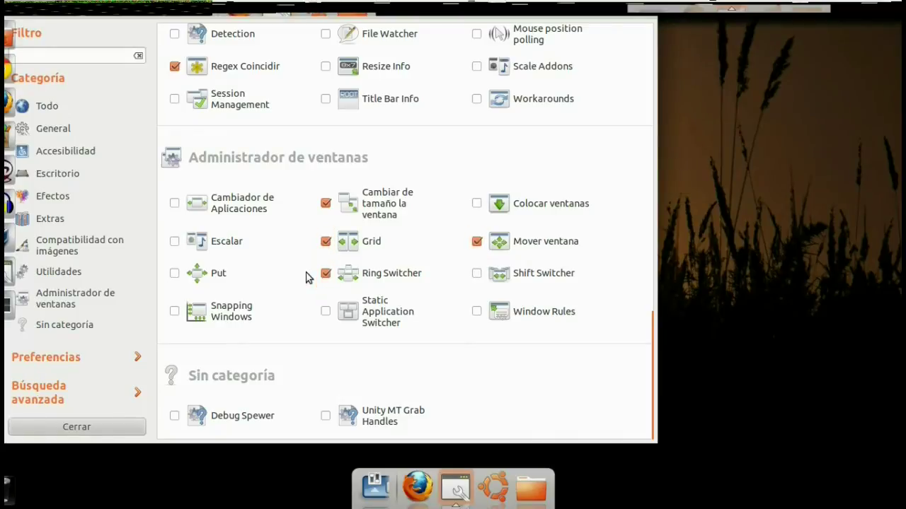
left_click(174, 274)
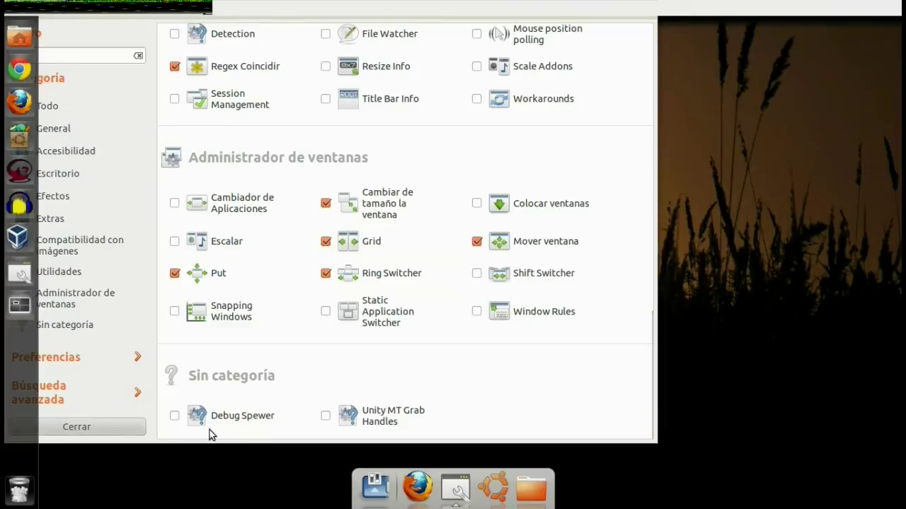
left_click(71, 421)
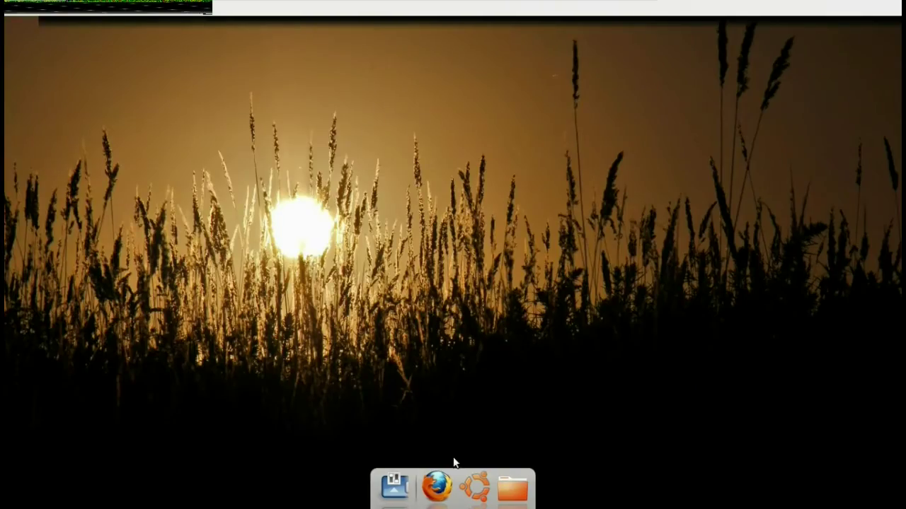
- Look at the session options in the dock's main menu and dismiss the menu
left_click(469, 486)
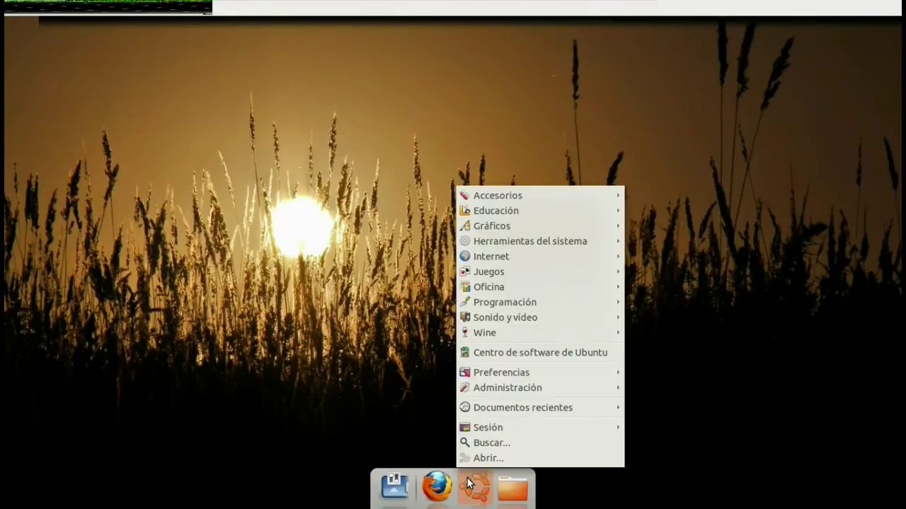
mouse_move(478, 430)
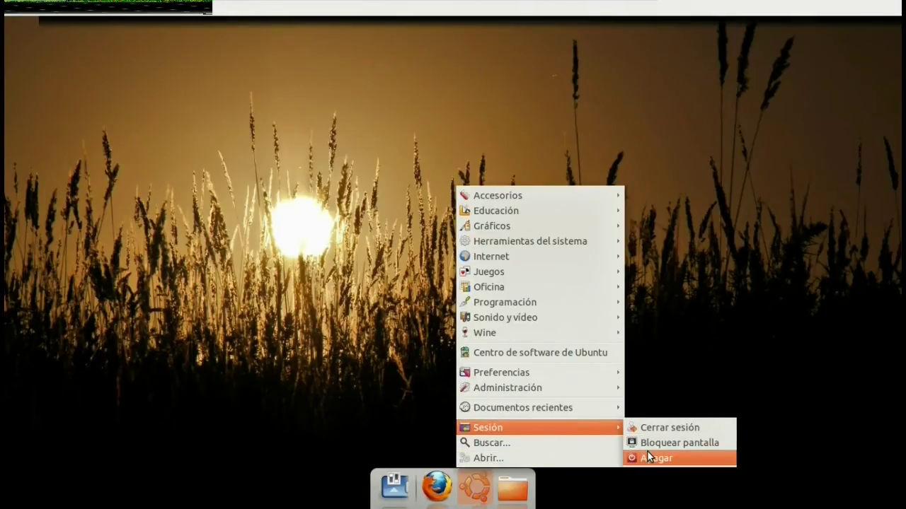
left_click(144, 202)
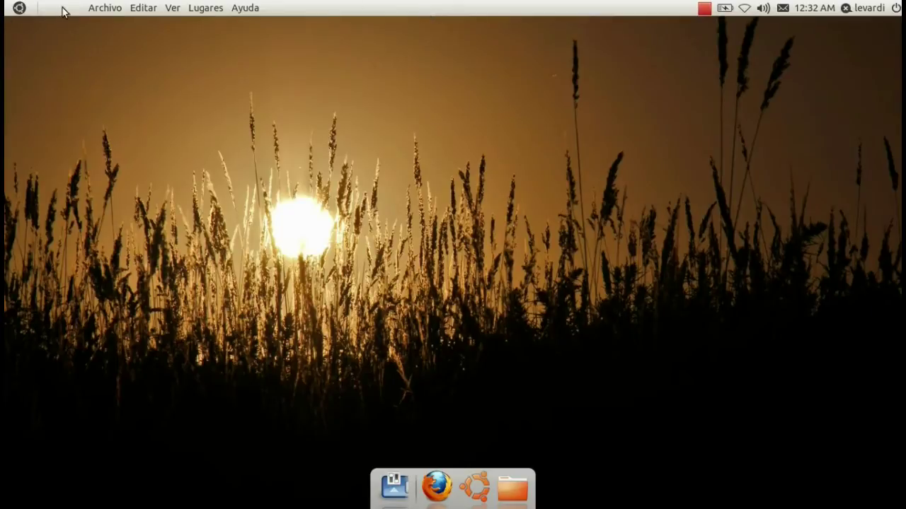
- Look at the Unity dash, close it and try rotating the desktop cube
left_click(19, 9)
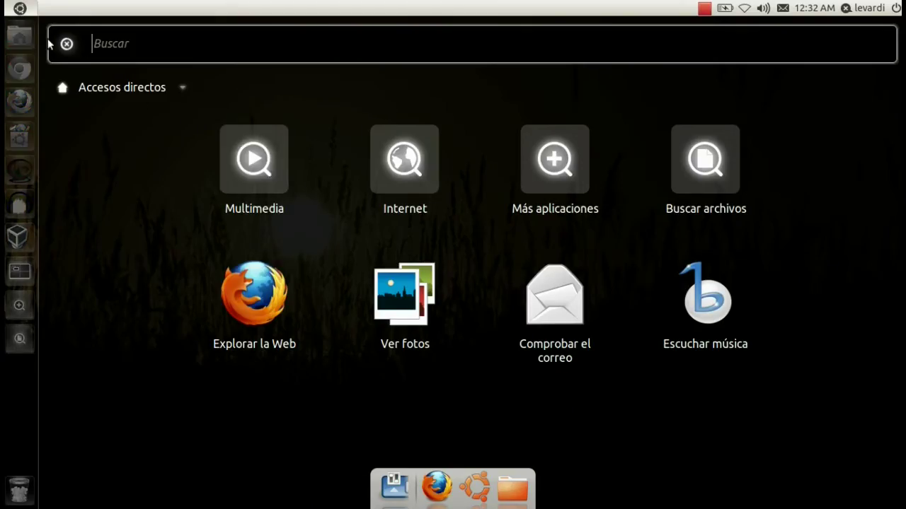
left_click(21, 9)
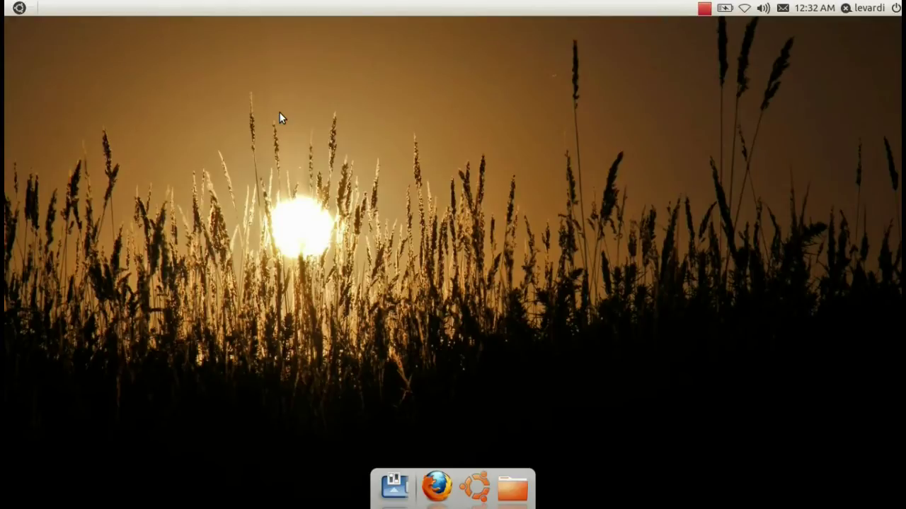
key("ctrl+alt+Left")
- Open the Opciones Generales of the CompizConfig settings manager and maximize its window
left_click(476, 492)
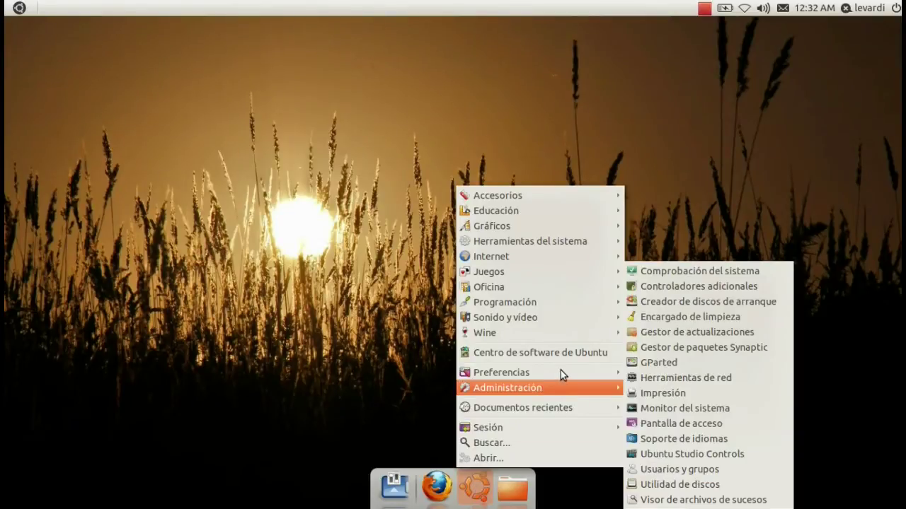
mouse_move(571, 369)
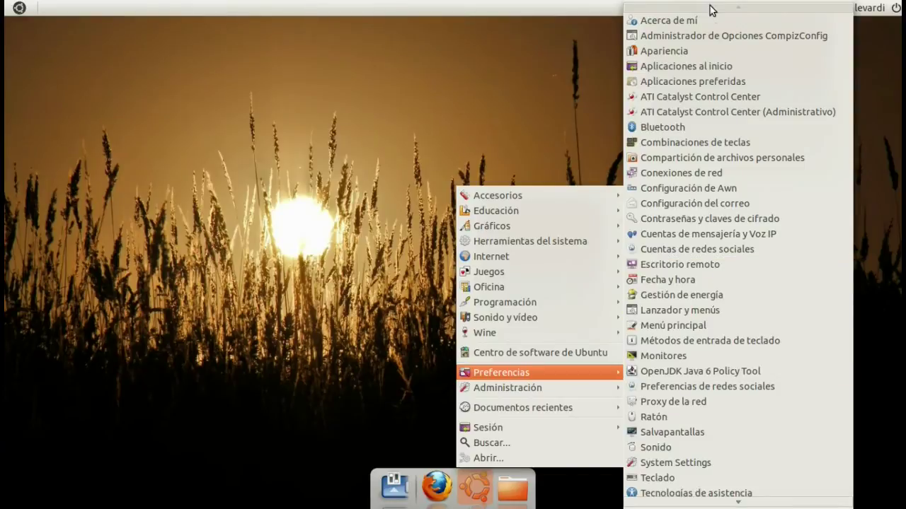
left_click(715, 34)
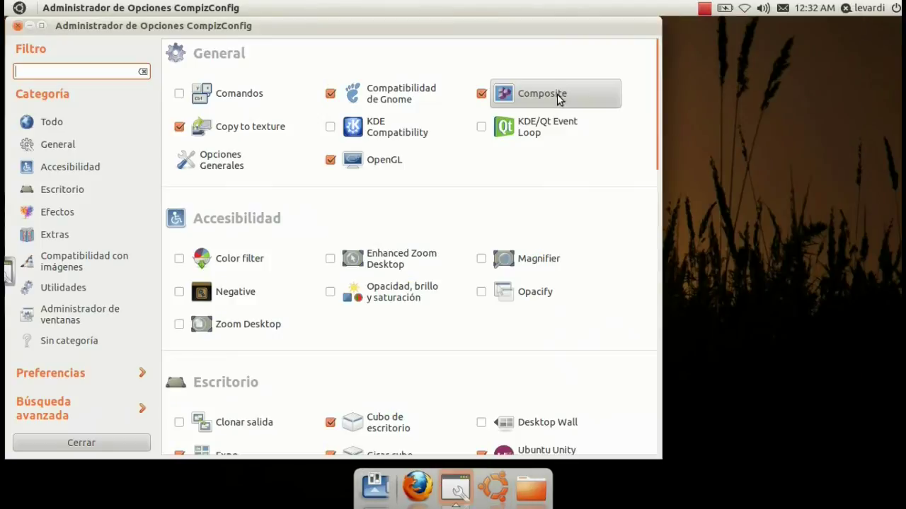
left_click(240, 157)
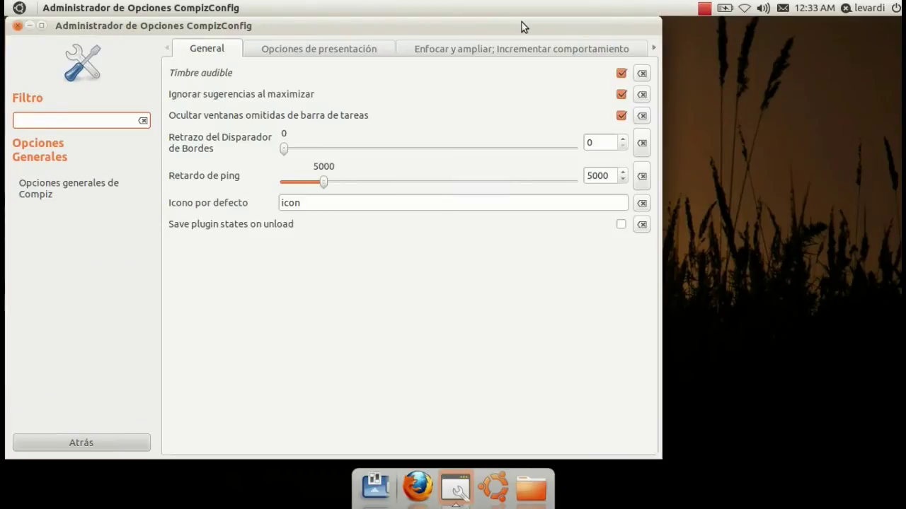
double_click(533, 26)
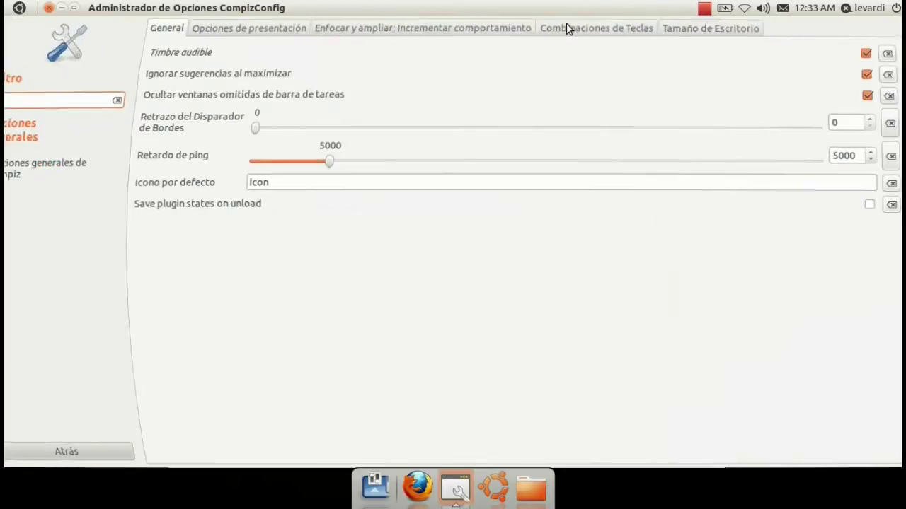
- Set both the horizontal and the vertical virtual desktop size to 4
left_click(728, 27)
left_click(851, 58)
key("BackSpace")
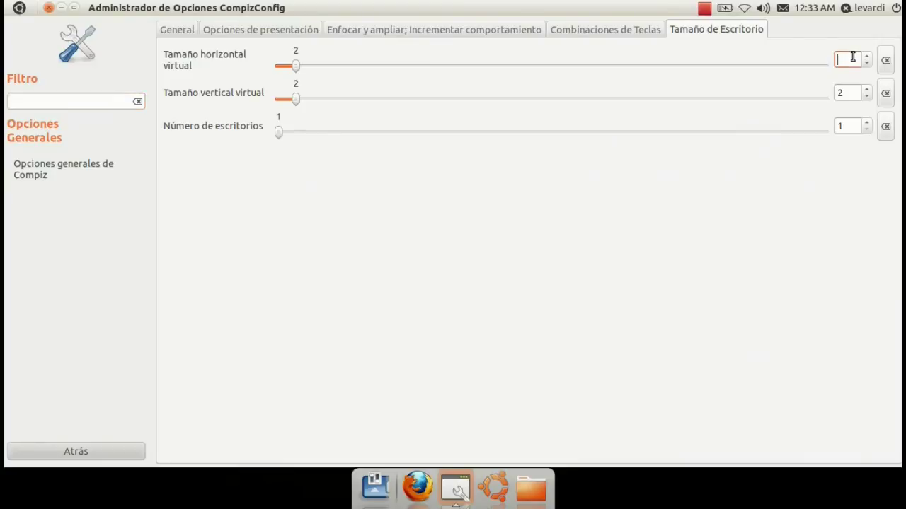
type("4")
key("Tab")
key("Tab")
key("Tab")
type("4")
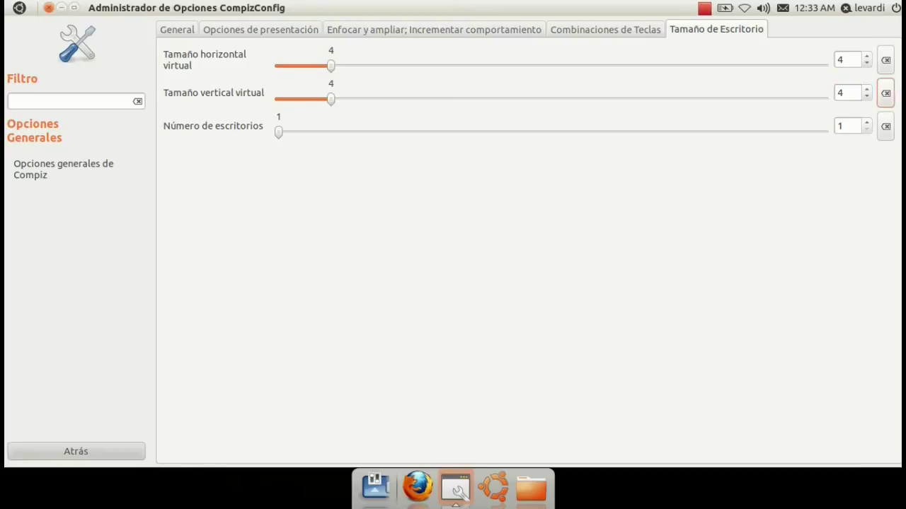
- Set the number of desktops to 4 and close the settings manager
key("Tab")
key("Tab")
key("Tab")
type("4")
key("Return")
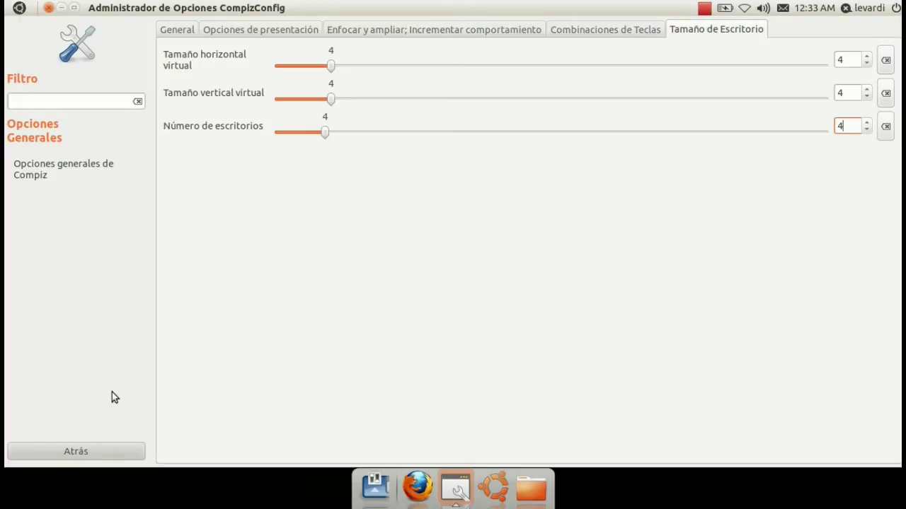
left_click(94, 454)
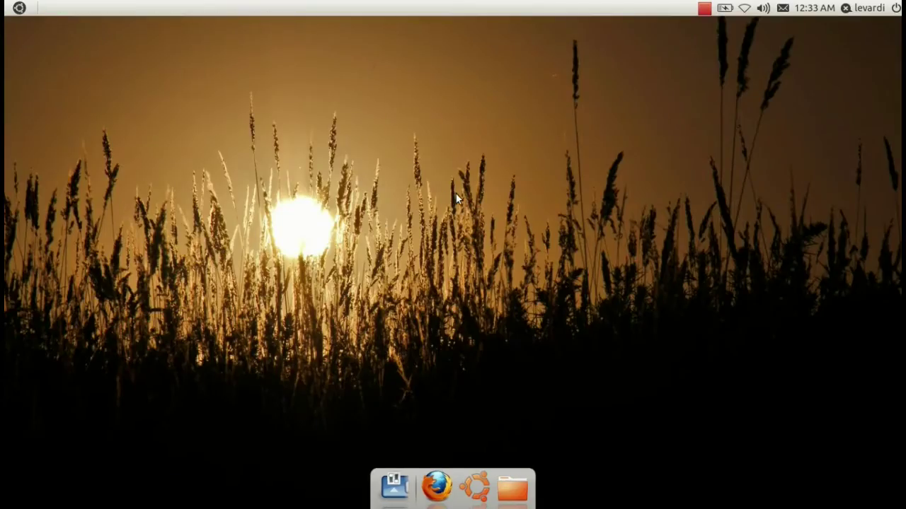
- Rotate the desktop cube in both directions to preview the rotation
key("ctrl+alt+Right")
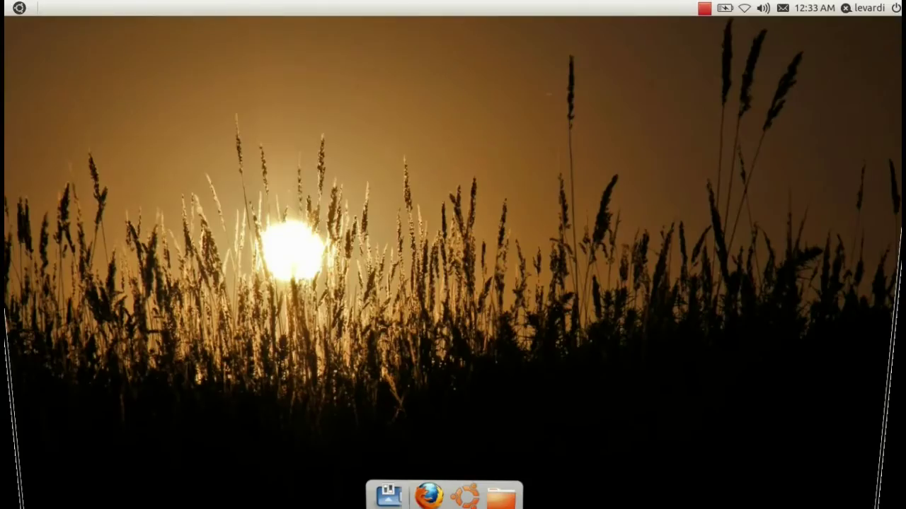
key("ctrl+alt+Right")
key("ctrl+alt+Left")
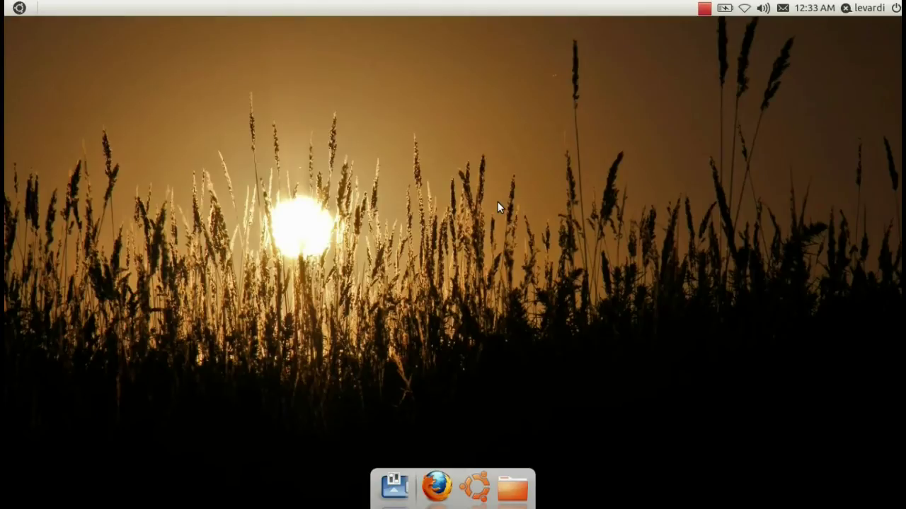
key("alt+F2")
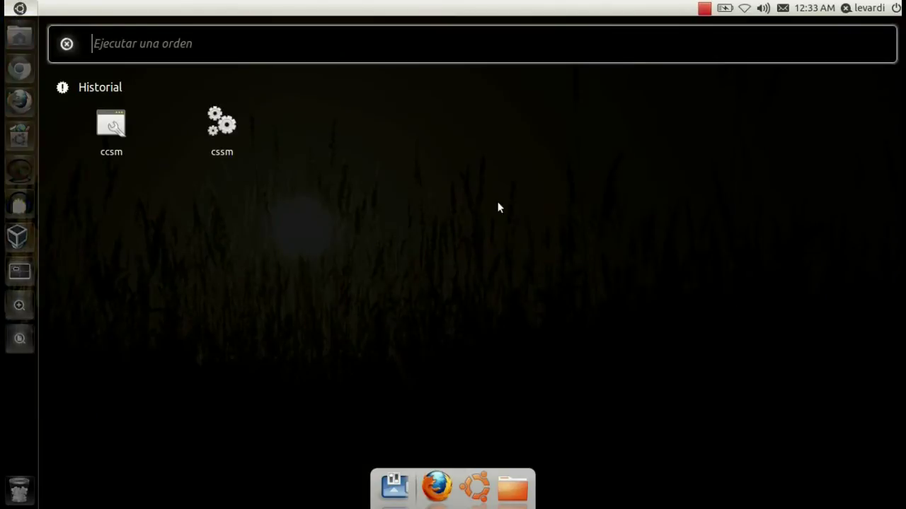
type("s")
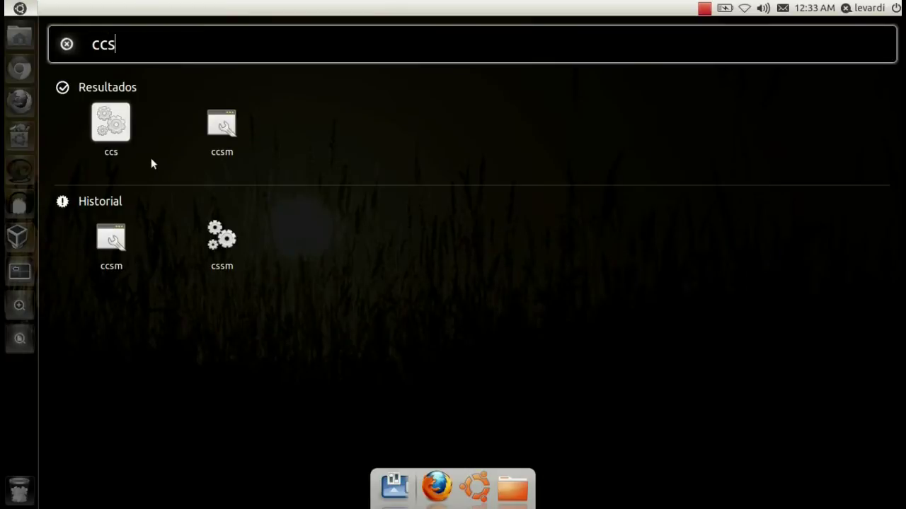
type("m")
key("BackSpace")
key("BackSpace")
key("BackSpace")
key("BackSpace")
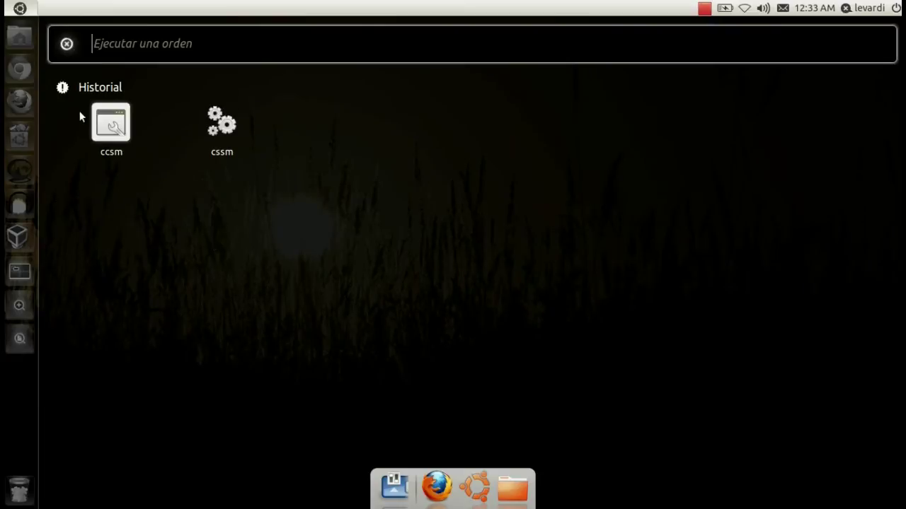
left_click(19, 8)
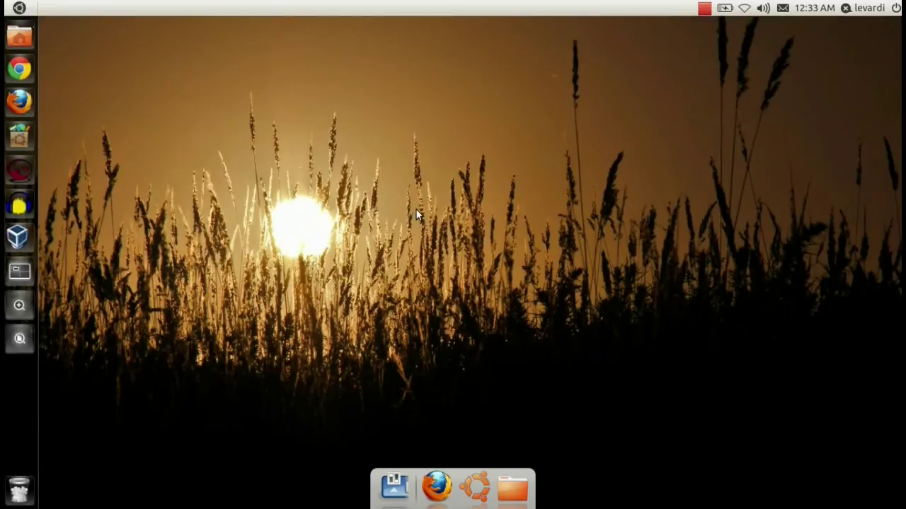
- Run the ccsm command and open the Cubo de escritorio plugin's settings
key("alt+F2")
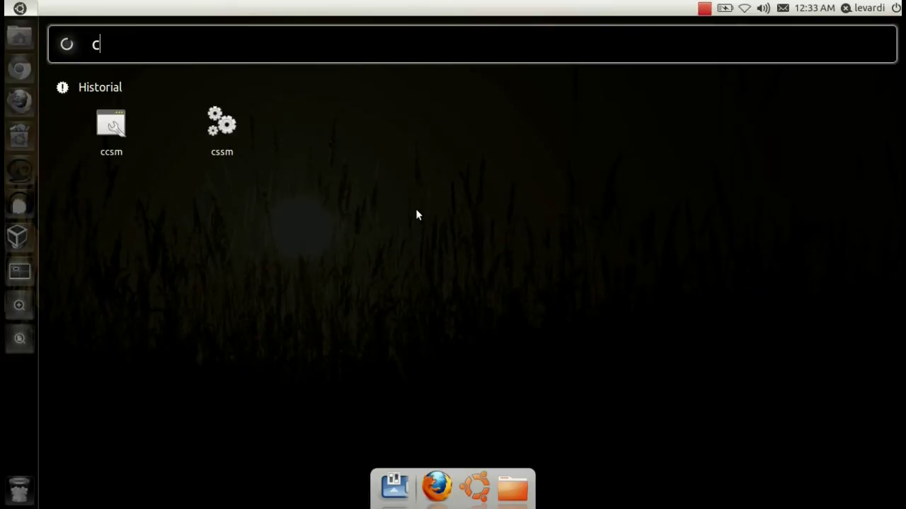
type("ccsm")
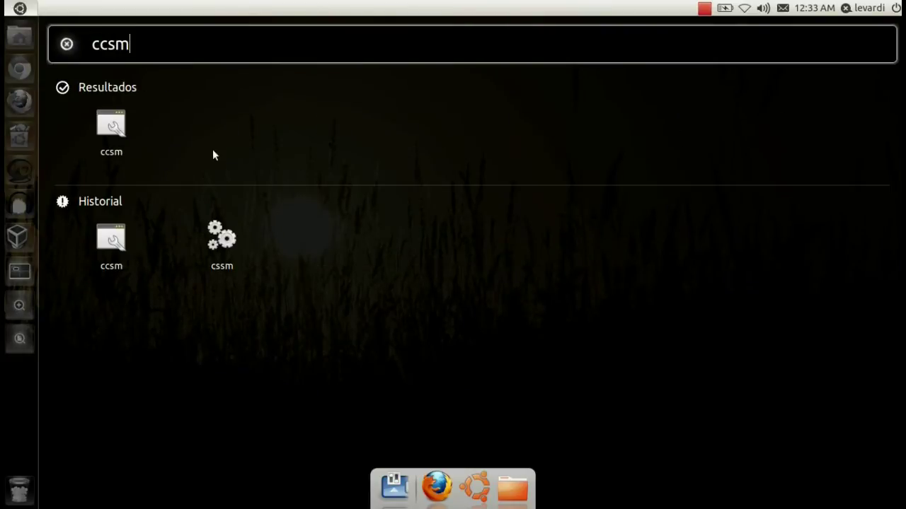
left_click(126, 135)
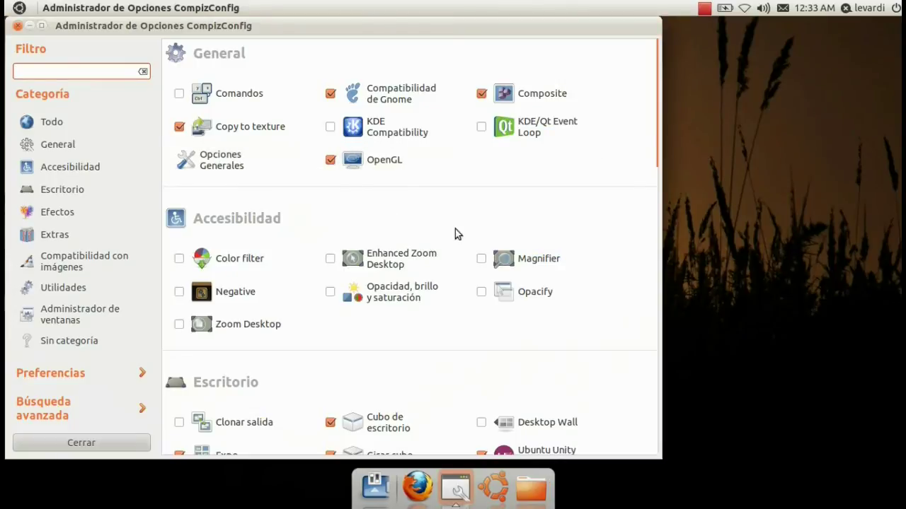
scroll(665, 167, "down", 2)
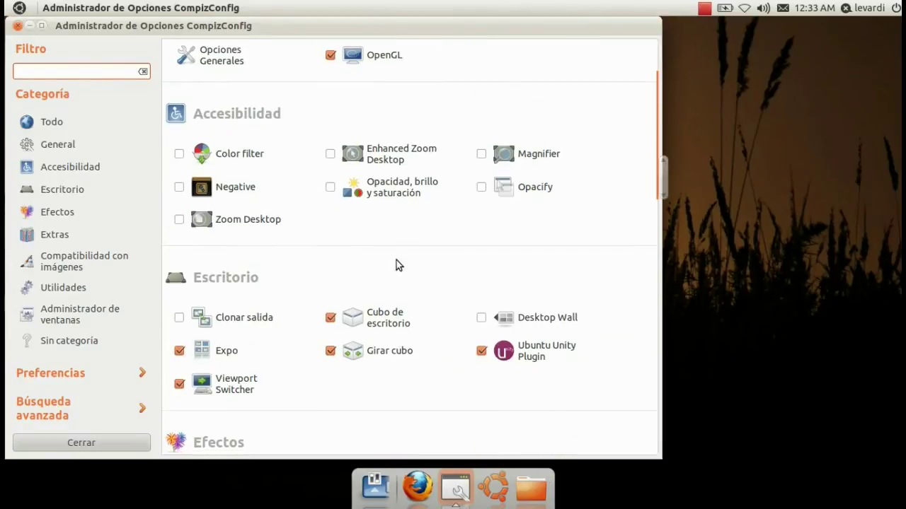
left_click(393, 328)
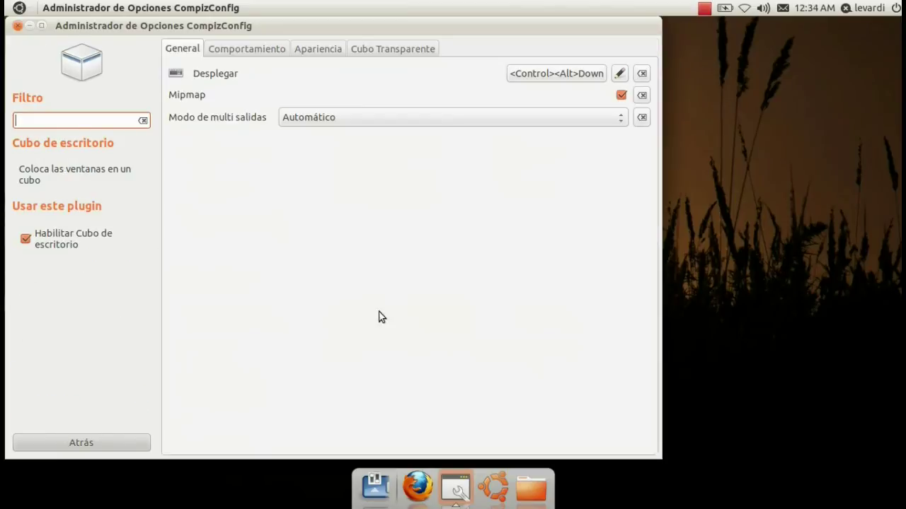
- Enable Cúpula and Cúpula animada in the cube's appearance settings and rotate the cube to preview the dome
left_click(330, 49)
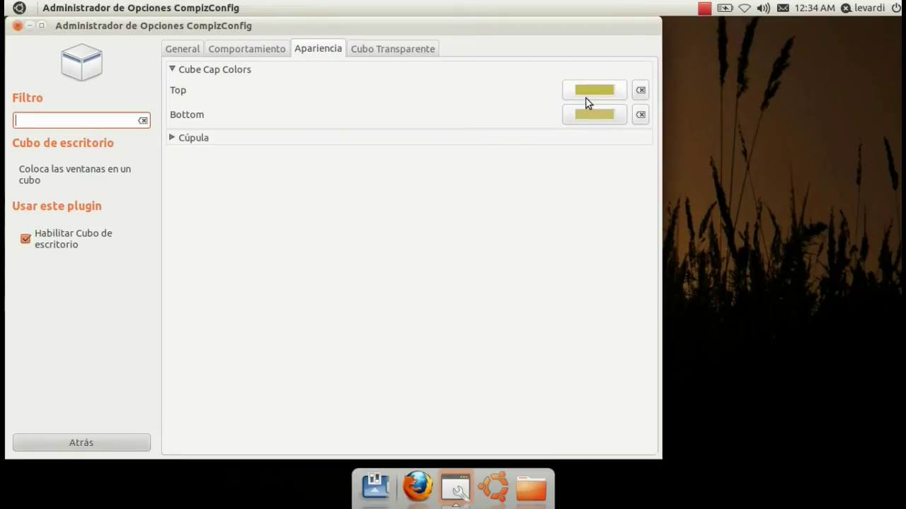
left_click_drag(671, 109, 615, 96)
left_click(182, 140)
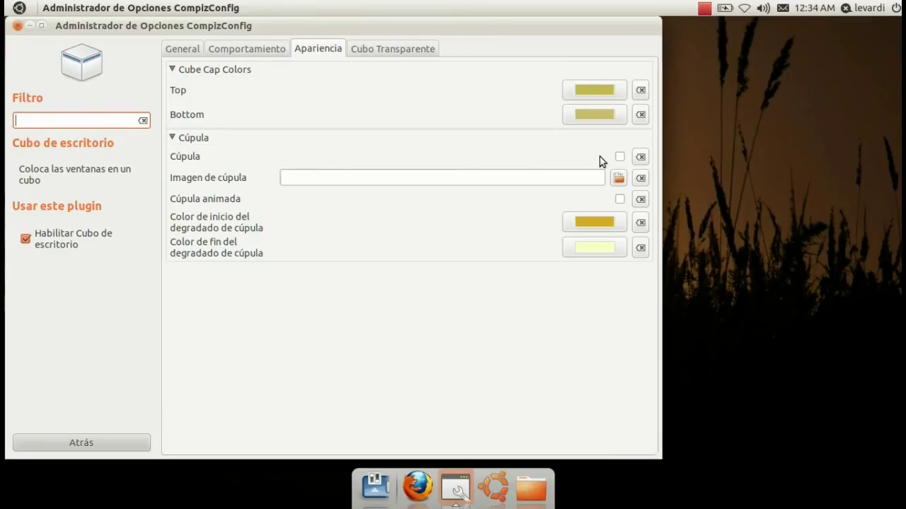
left_click(619, 157)
left_click(621, 199)
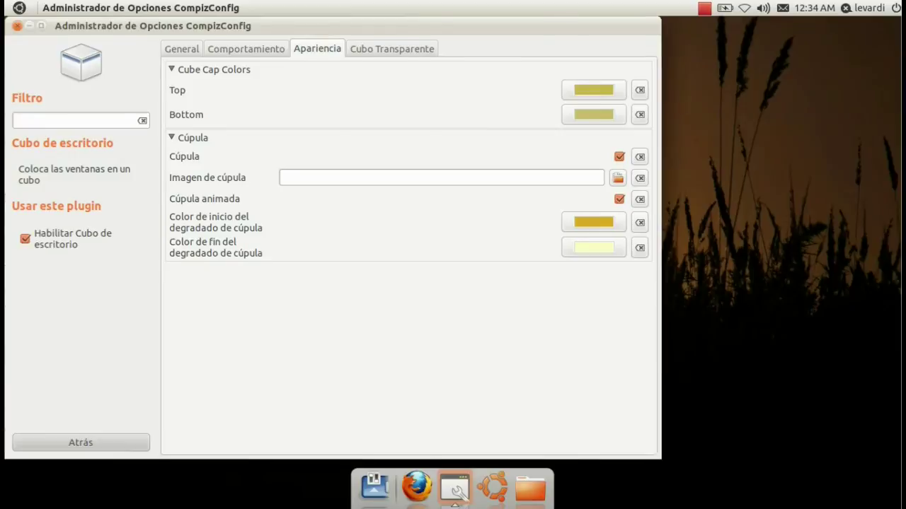
key("ctrl+alt+Right")
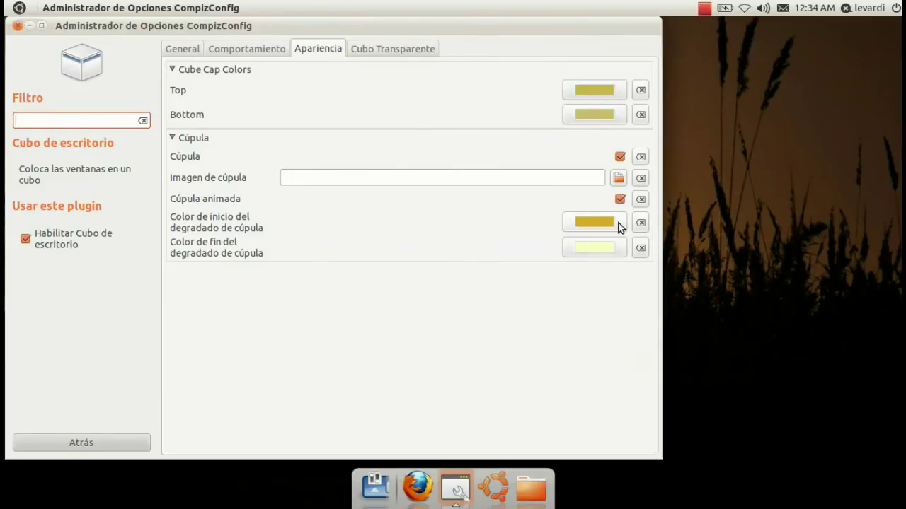
left_click_drag(749, 239, 625, 200)
- Set the transparent cube's opacity during rotation to 0 and rotate the cube to preview it
left_click(363, 47)
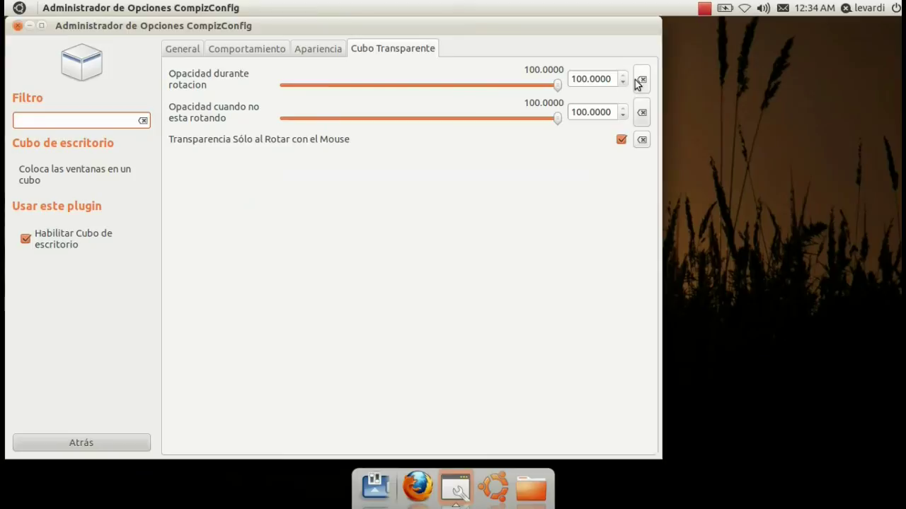
left_click(588, 79)
left_click_drag(558, 86, 189, 83)
key("ctrl+alt+Left")
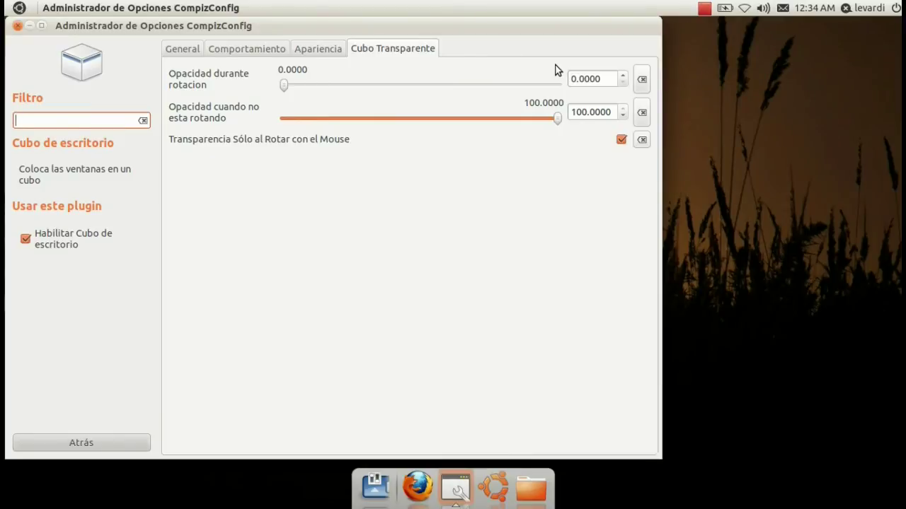
- Set the transparent cube's opacity during rotation to 90 and rotate the cube to check the effect
left_click(572, 79)
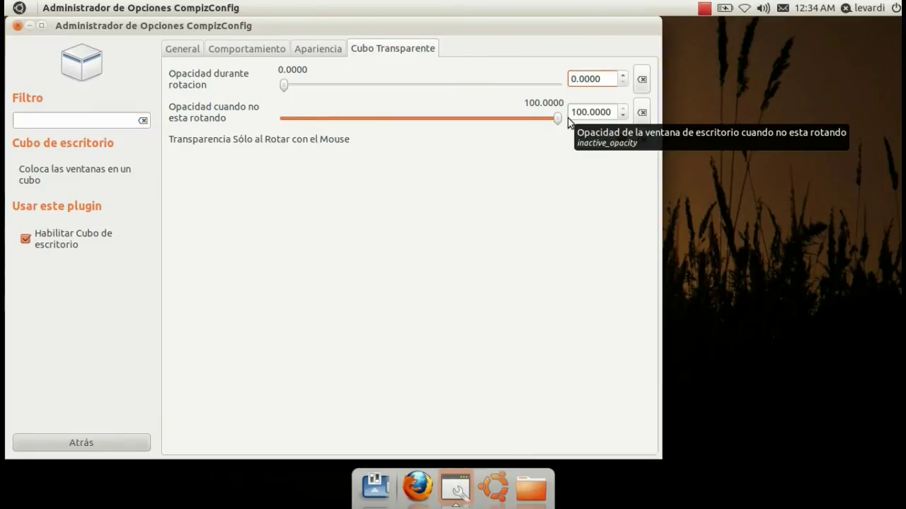
type("9")
key("Return")
mouse_move(569, 122)
left_mouse_down()
mouse_move(496, 126)
mouse_move(566, 124)
left_mouse_up()
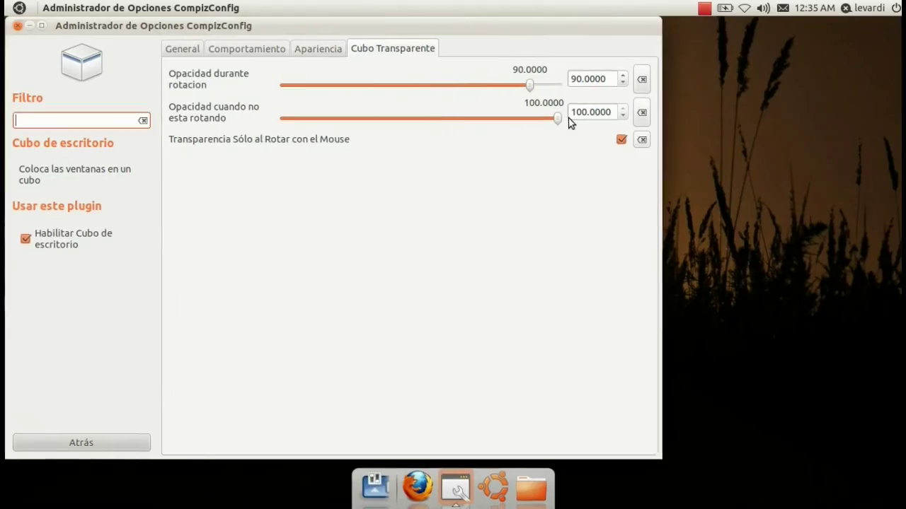
left_click(606, 80)
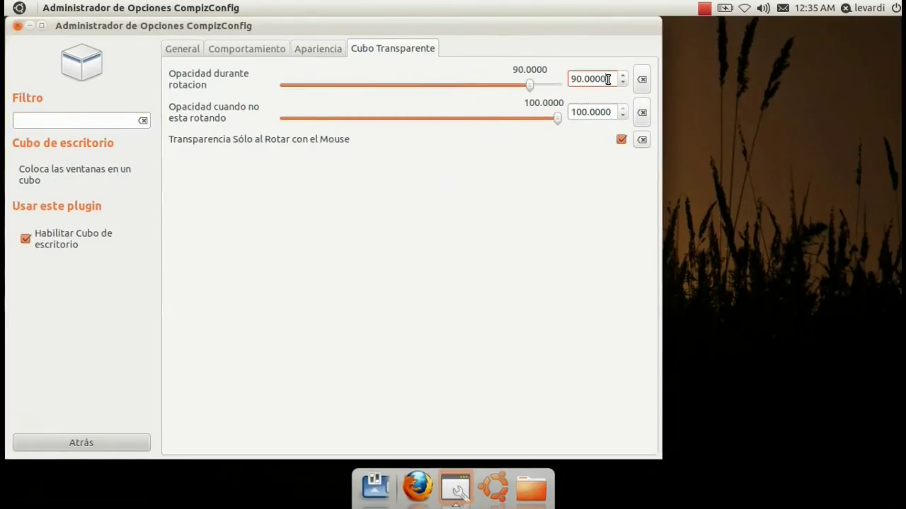
mouse_move(616, 137)
left_mouse_down()
mouse_move(495, 148)
mouse_move(425, 198)
mouse_move(587, 159)
mouse_move(610, 138)
left_mouse_up()
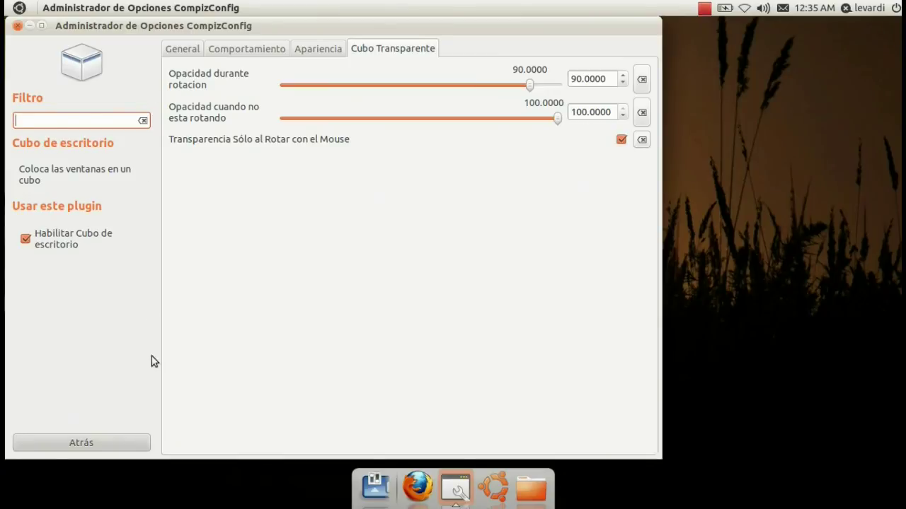
- Set the Zoom of the Girar cubo plugin to 2.0000 and rotate the cube to preview it
left_click(135, 440)
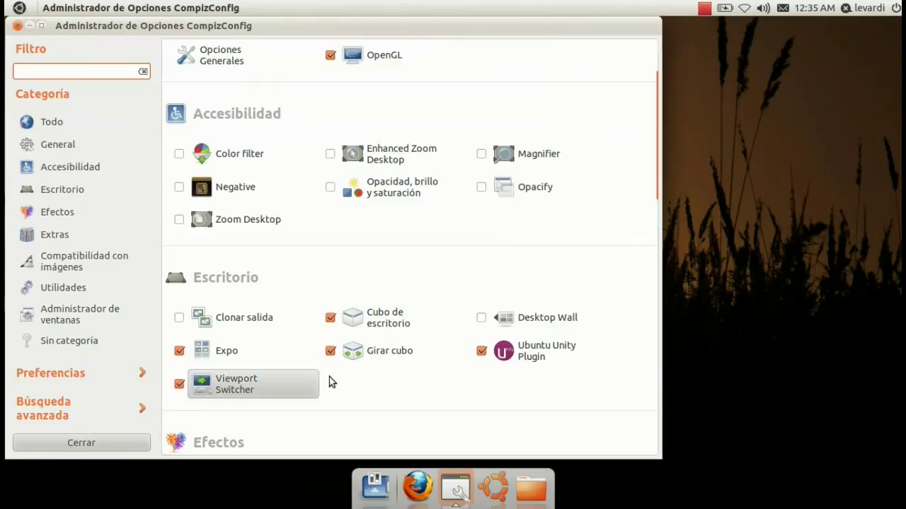
left_click(373, 352)
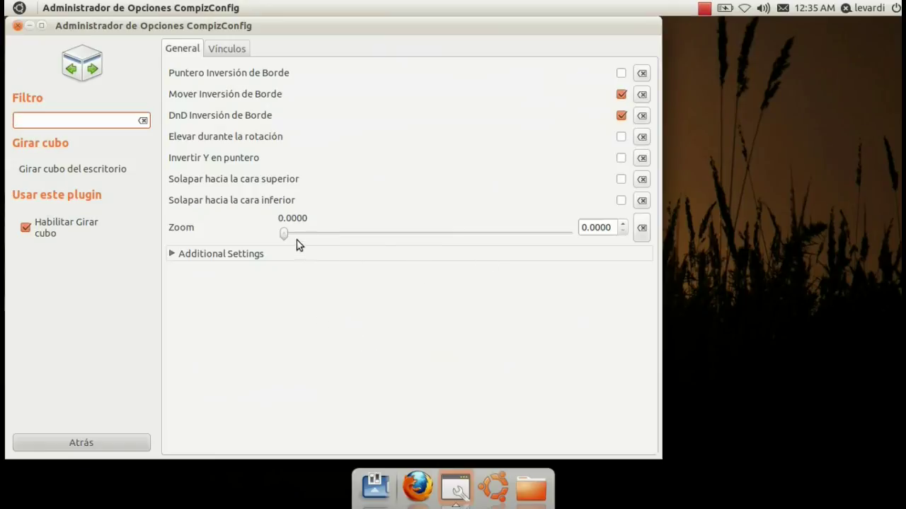
left_click_drag(283, 236, 711, 234)
key("ctrl+alt+Right")
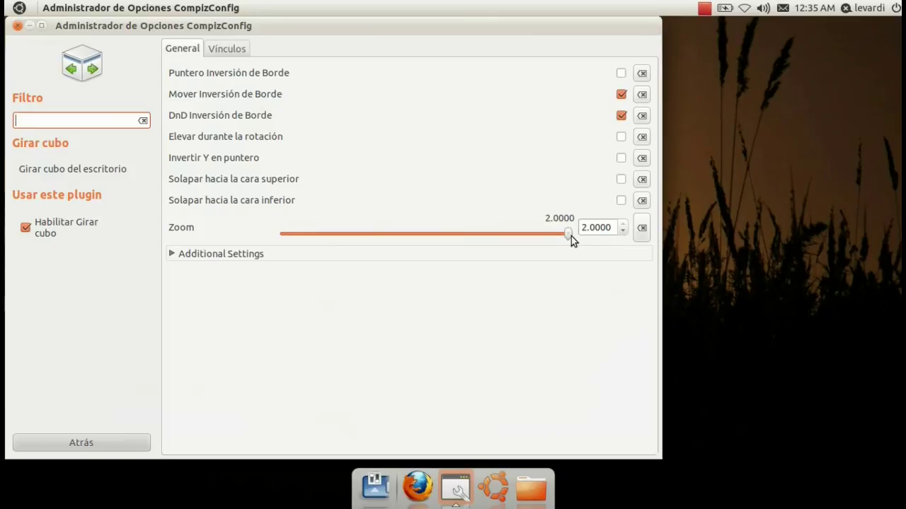
- Set the Zoom of the Girar cubo plugin to 0.2424 and rotate the cube there and back to preview it
left_click_drag(571, 236, 327, 240)
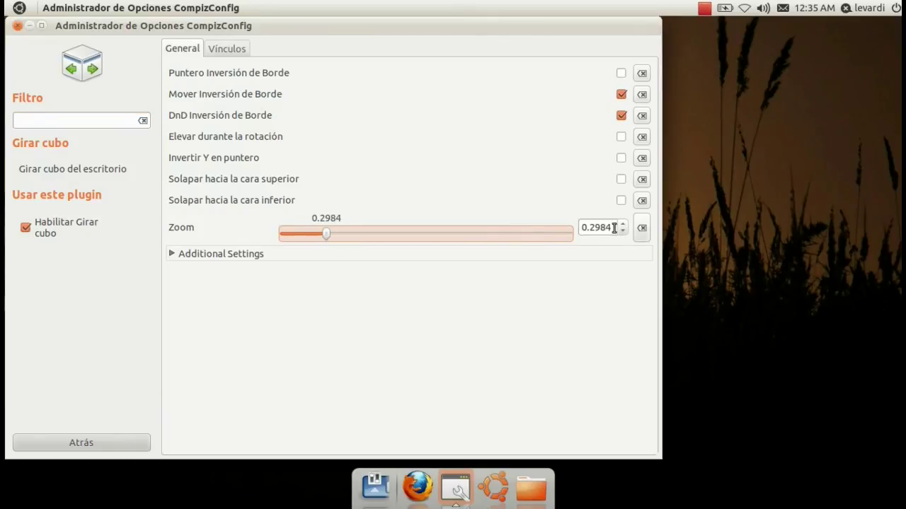
left_click(615, 230)
type("24")
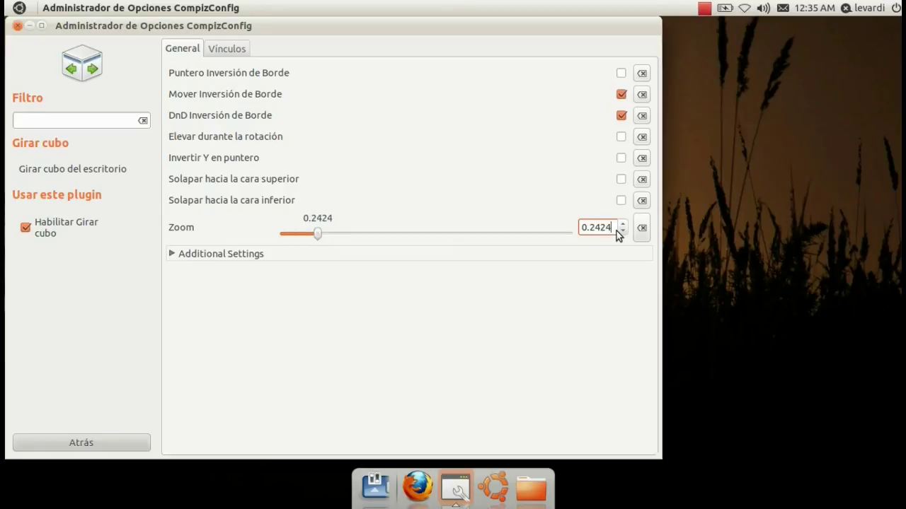
key("ctrl+alt+Right")
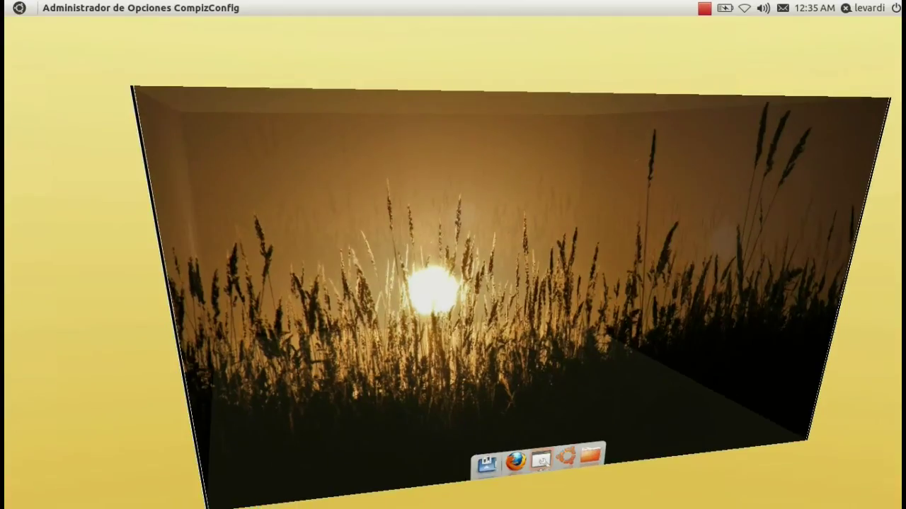
key("ctrl+alt+Left")
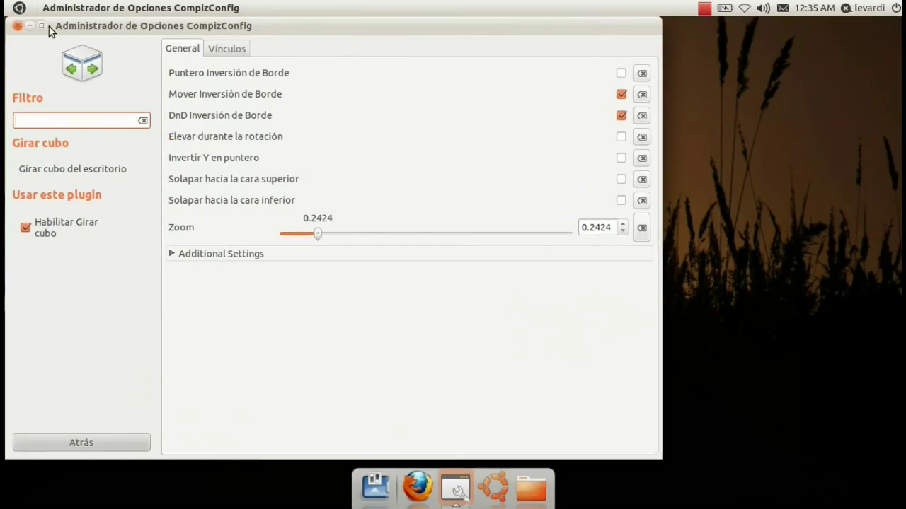
- Close the CompizConfig settings manager window
left_click(17, 26)
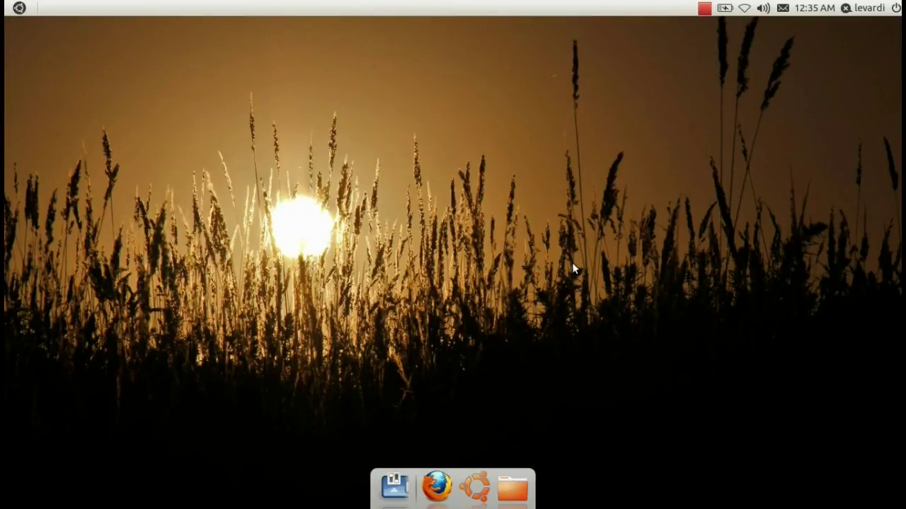
mouse_move(624, 6)
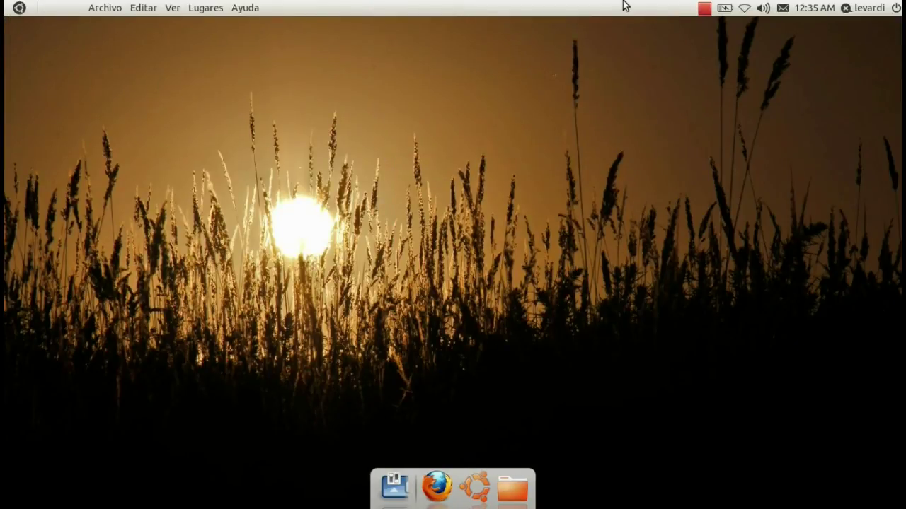